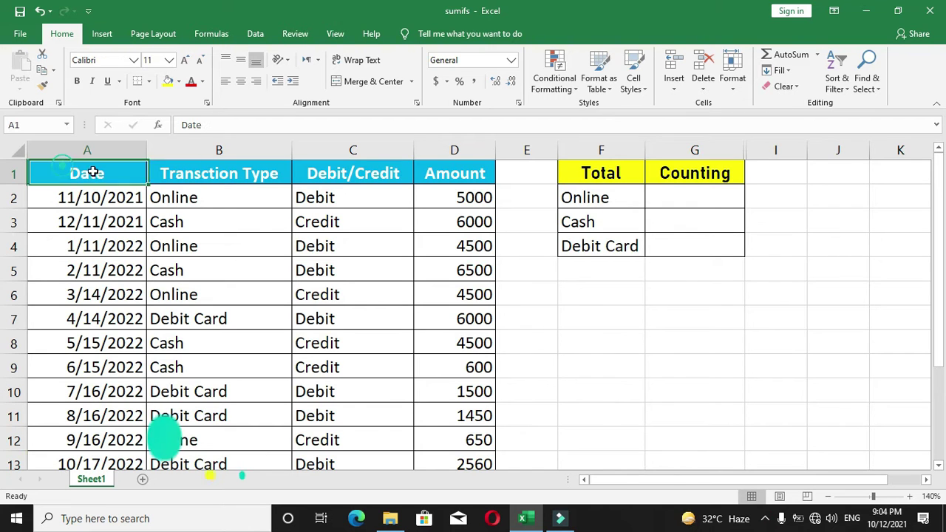
Review the transaction types, amounts and Total/Counting summary, ending on the Online count cell G2
{"action": "left_click_drag", "start_coordinate": [93, 170], "coordinate": [455, 464]}
{"action": "left_click", "coordinate": [862, 411]}
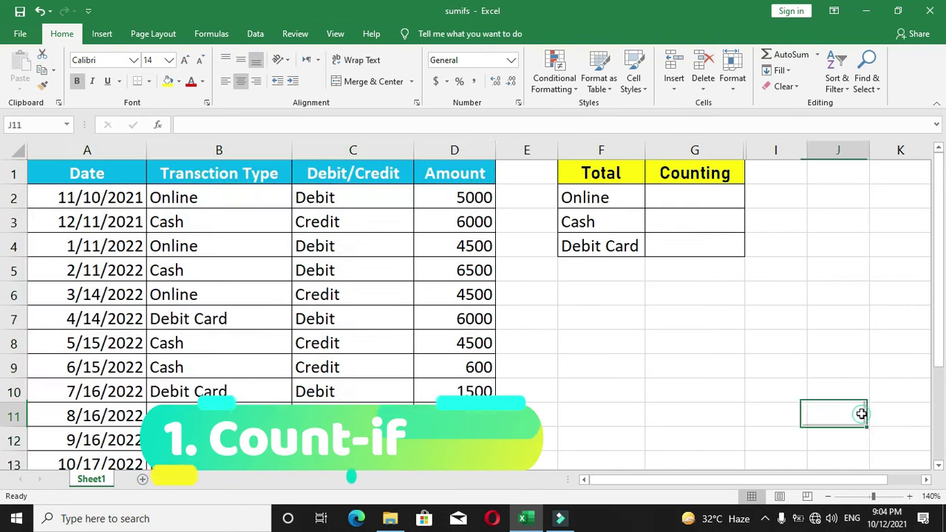
{"action": "left_click_drag", "start_coordinate": [186, 197], "coordinate": [212, 321]}
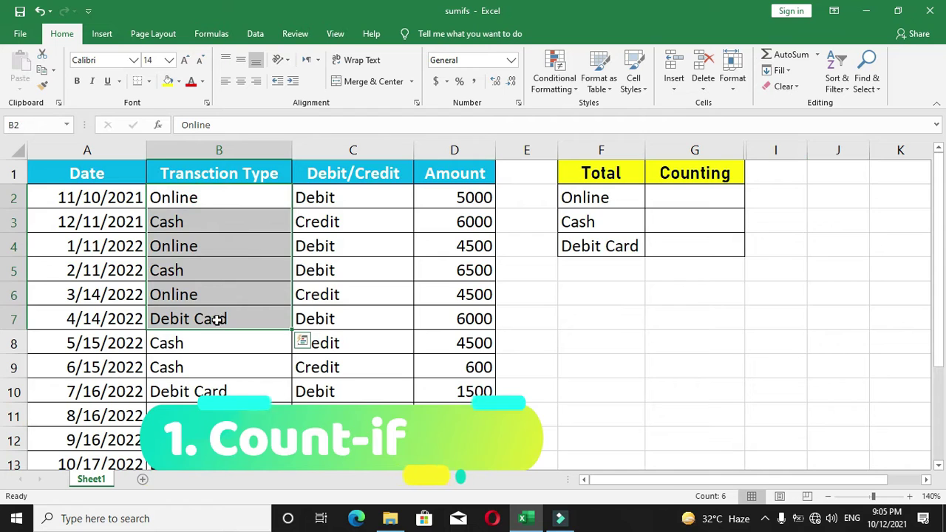
{"action": "left_click_drag", "start_coordinate": [451, 198], "coordinate": [449, 440]}
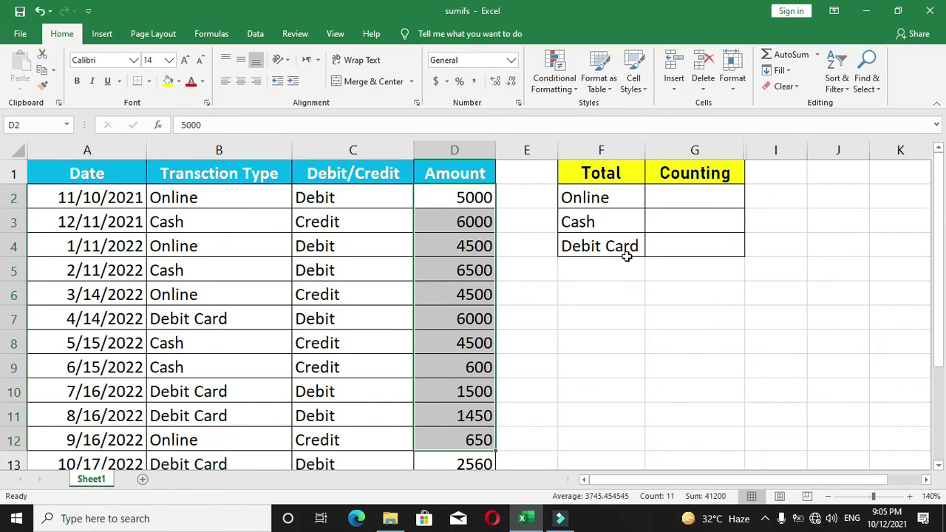
{"action": "left_click_drag", "start_coordinate": [579, 178], "coordinate": [688, 247]}
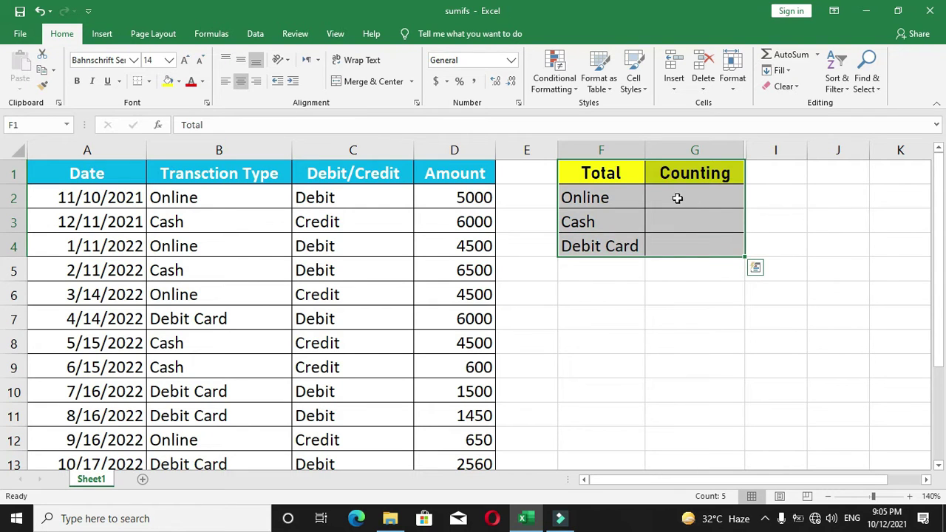
{"action": "left_click", "coordinate": [671, 197]}
{"action": "left_click", "coordinate": [586, 194]}
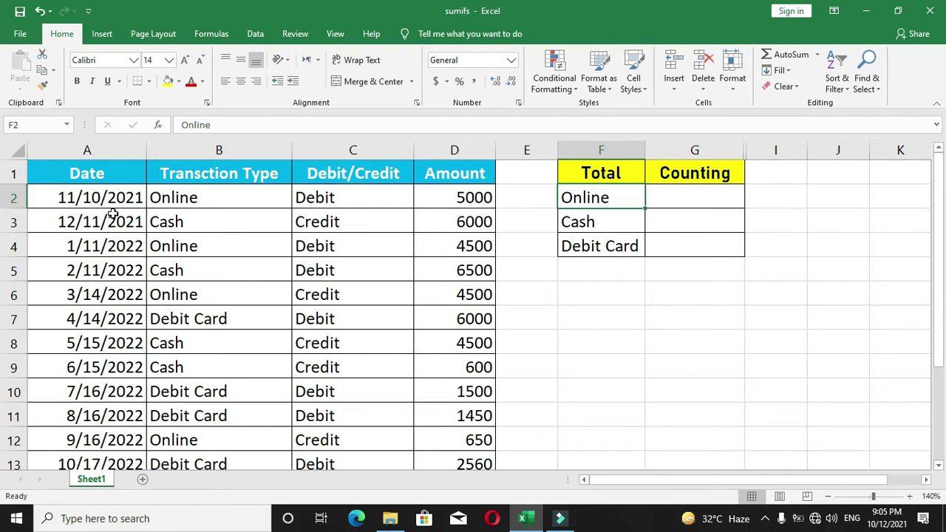
{"action": "left_click_drag", "start_coordinate": [207, 197], "coordinate": [204, 449]}
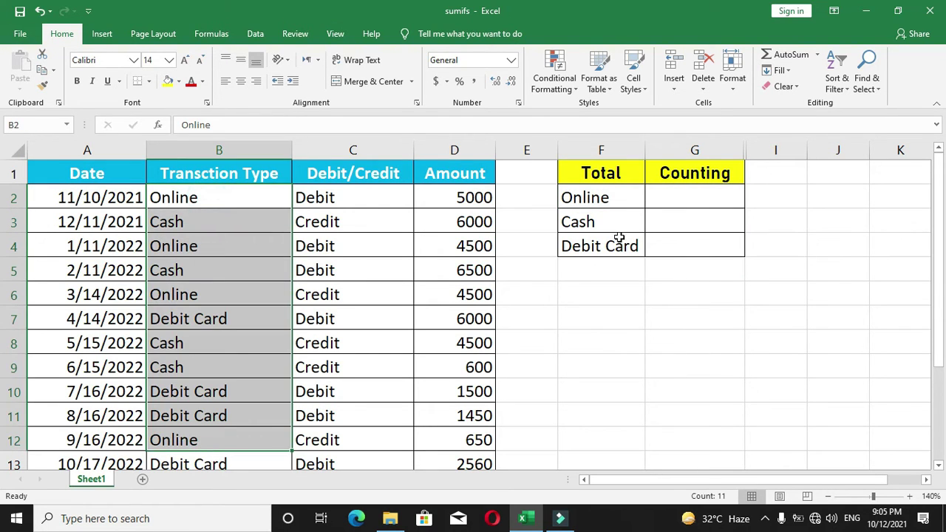
{"action": "left_click", "coordinate": [679, 202]}
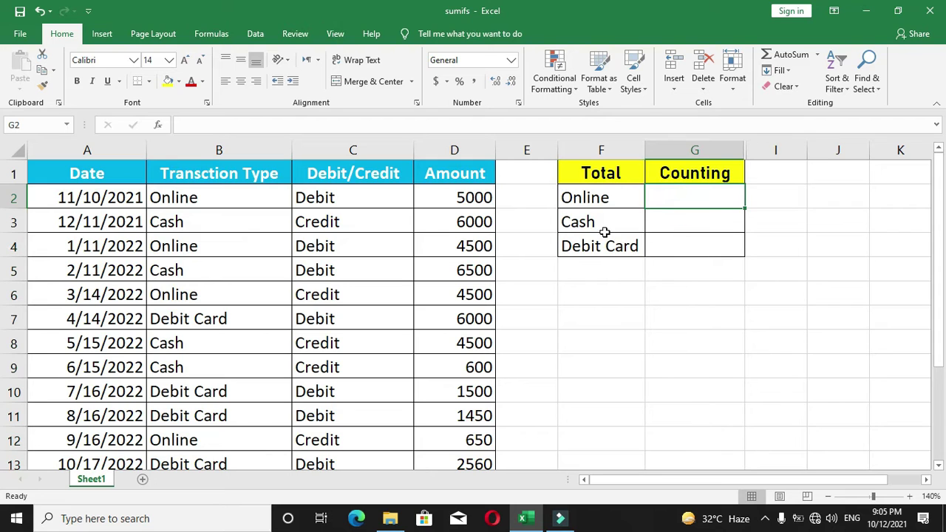
{"action": "left_click", "coordinate": [605, 233]}
{"action": "left_click_drag", "start_coordinate": [215, 222], "coordinate": [202, 441]}
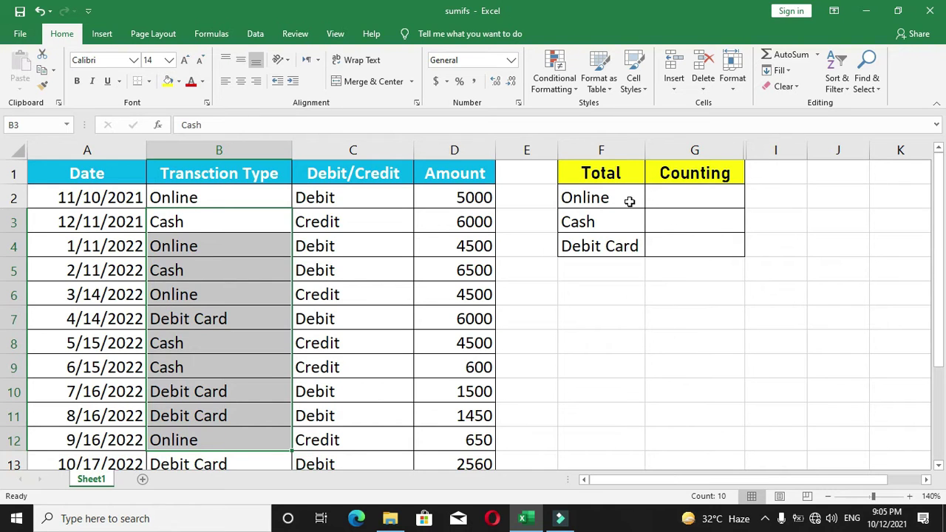
{"action": "left_click", "coordinate": [677, 201]}
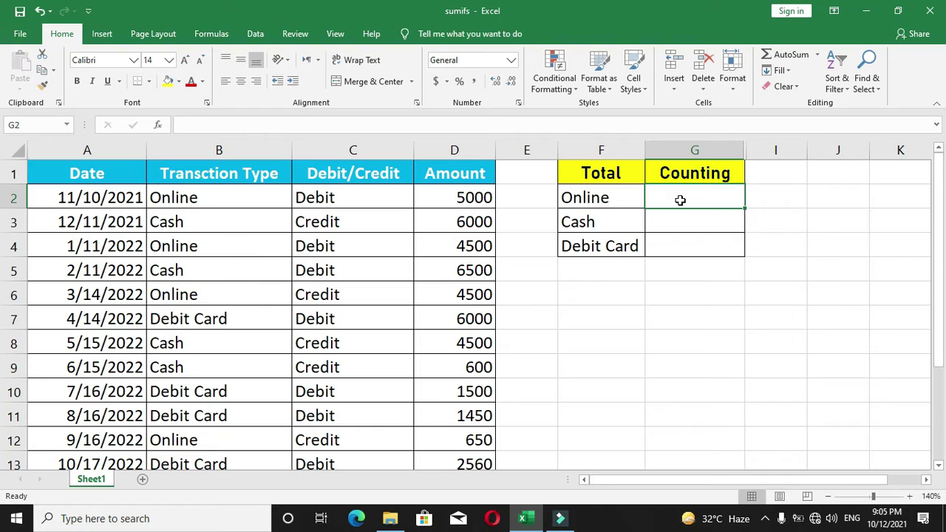
Enter a COUNTIF formula in G2 with range B2:B13 and criterion F2
{"action": "type", "text": "="}
{"action": "type", "text": "coun"}
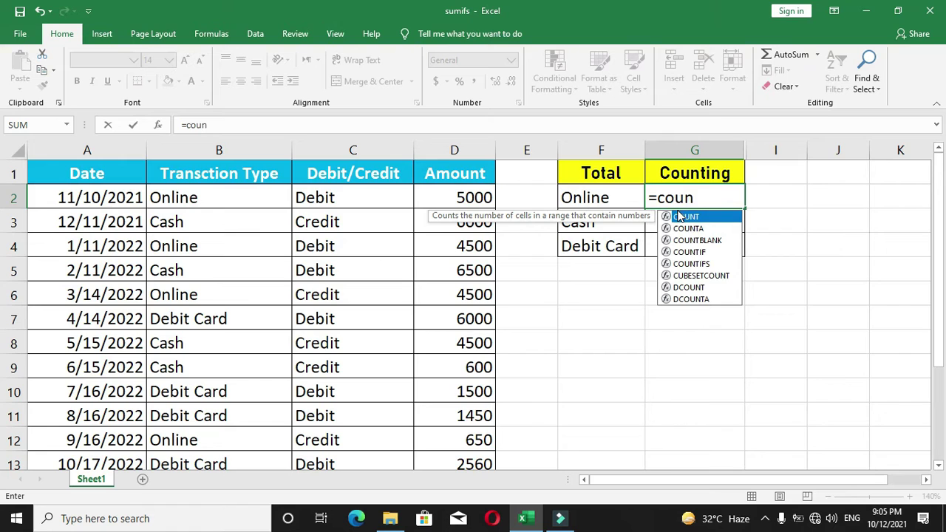
{"action": "type", "text": "ti"}
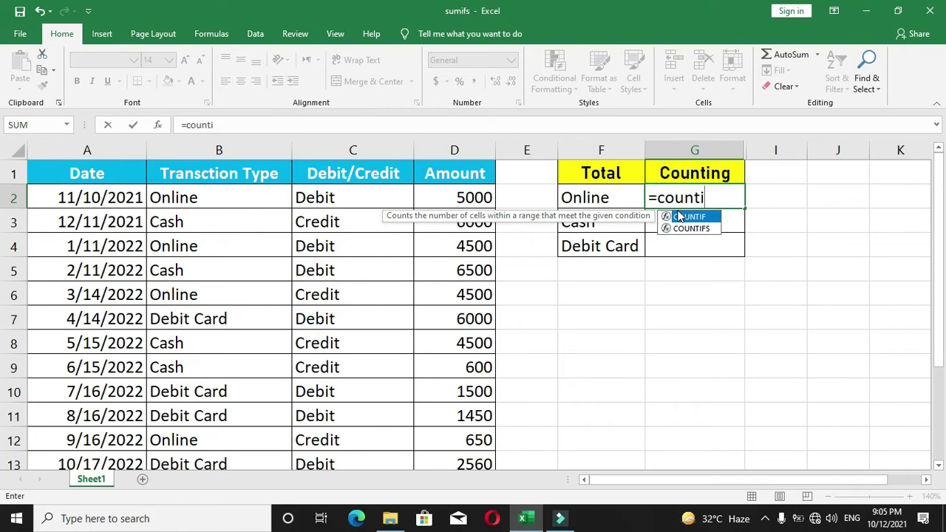
{"action": "key", "text": "Tab"}
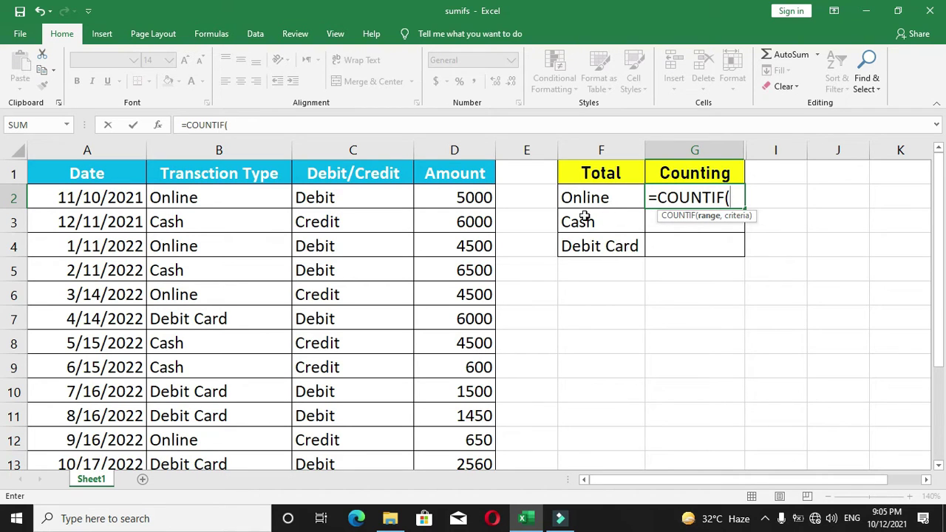
{"action": "mouse_move", "coordinate": [252, 190]}
{"action": "left_mouse_down"}
{"action": "mouse_move", "coordinate": [250, 430]}
{"action": "mouse_move", "coordinate": [251, 417]}
{"action": "left_mouse_up"}
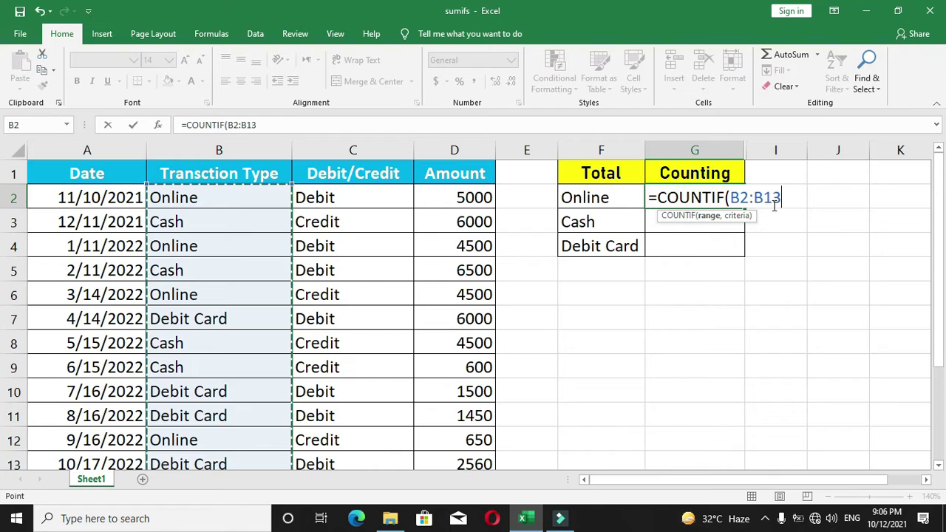
{"action": "type", "text": ","}
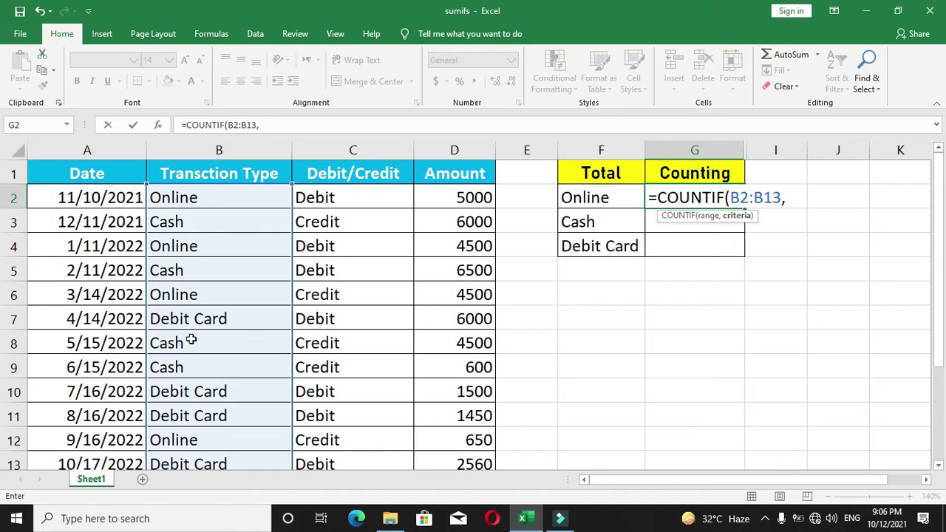
{"action": "left_click", "coordinate": [613, 198]}
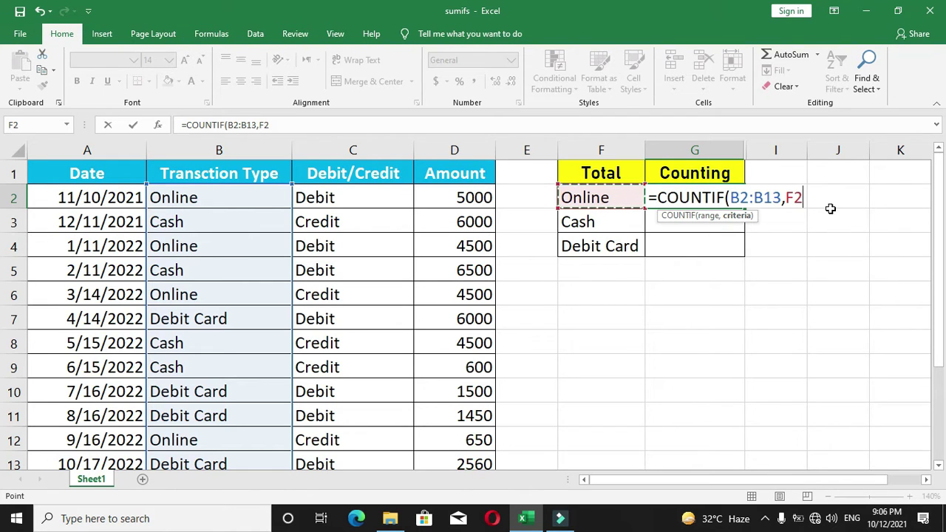
{"action": "key", "text": "Return"}
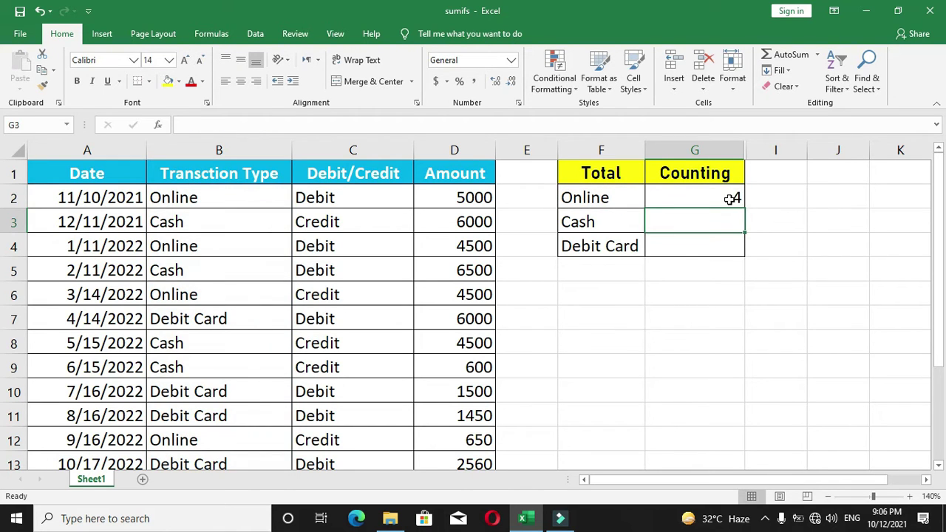
{"action": "double_click", "coordinate": [730, 198]}
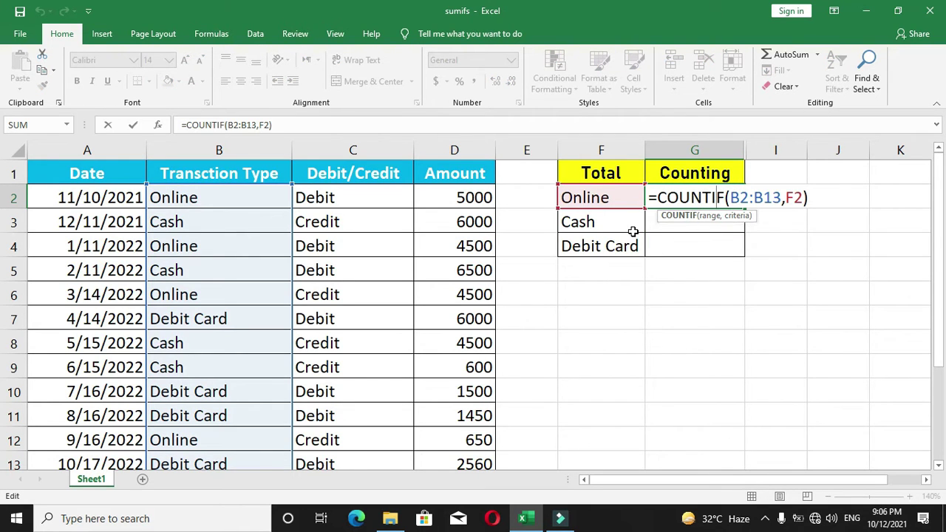
{"action": "key", "text": "Return"}
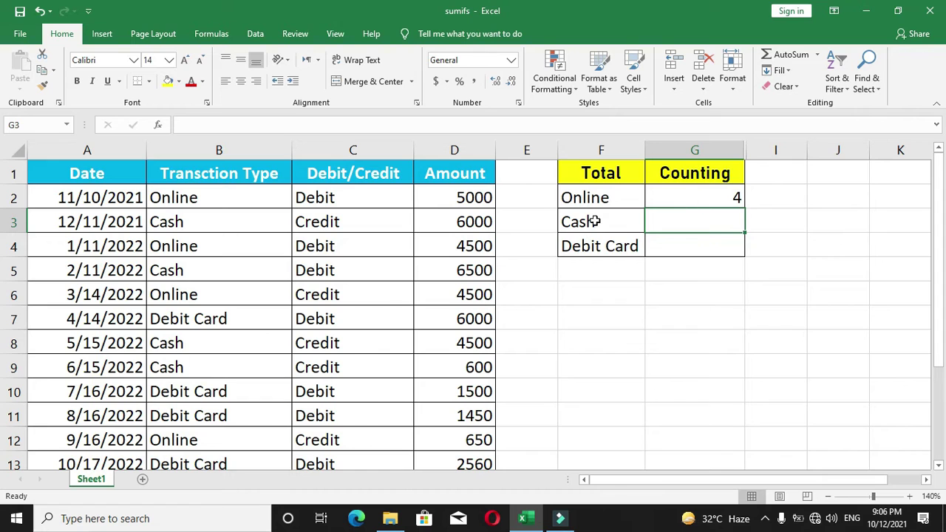
{"action": "left_click_drag", "start_coordinate": [599, 222], "coordinate": [754, 224]}
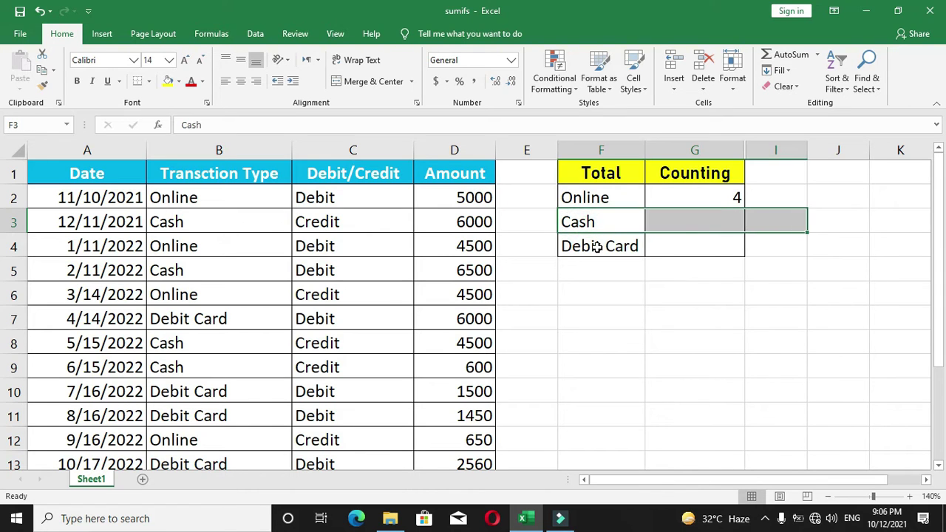
{"action": "left_click_drag", "start_coordinate": [598, 247], "coordinate": [690, 246]}
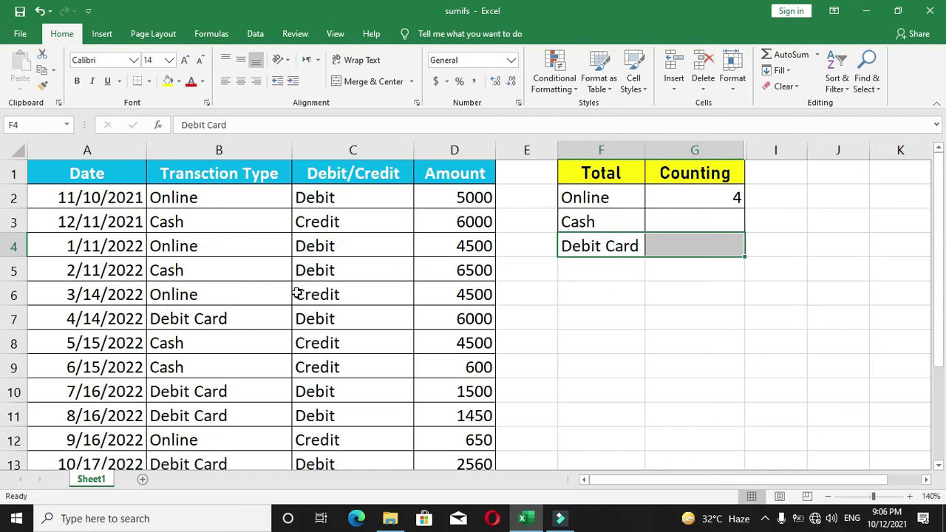
{"action": "left_click", "coordinate": [700, 240]}
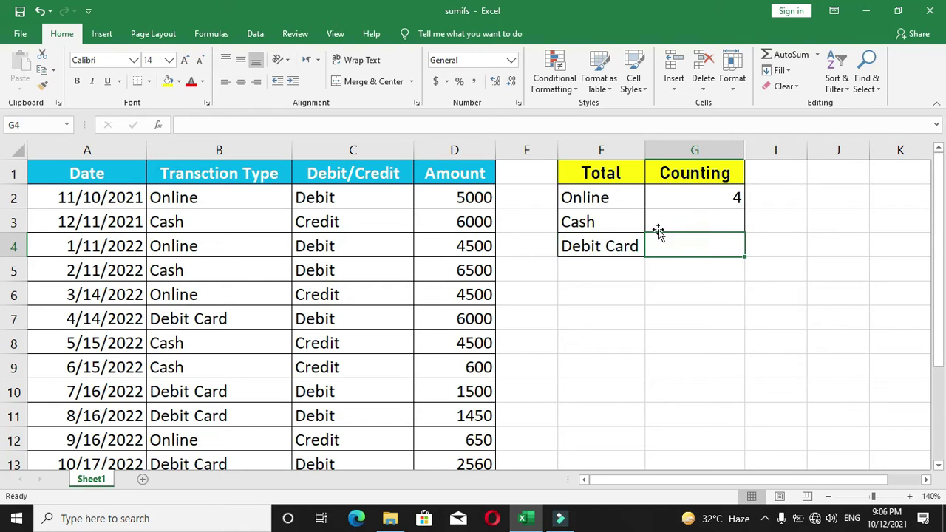
{"action": "left_click", "coordinate": [581, 219]}
{"action": "left_click", "coordinate": [712, 219]}
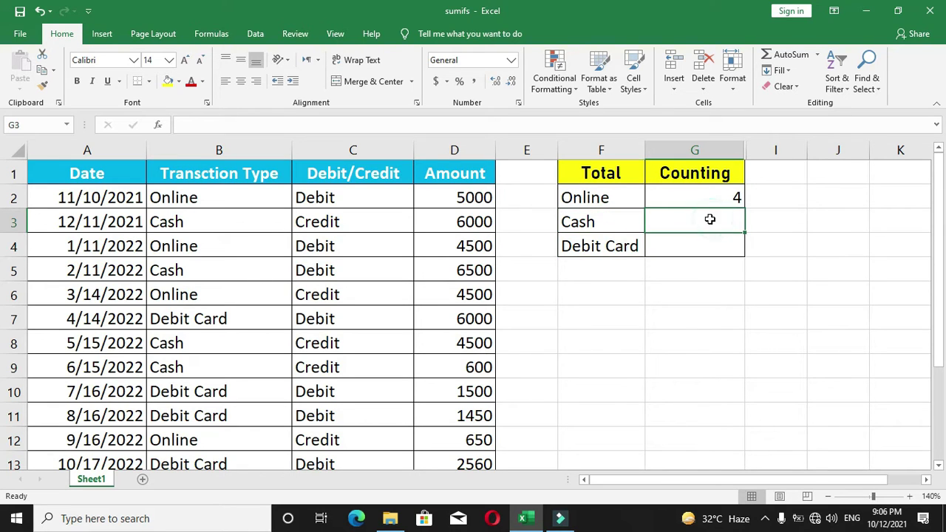
{"action": "left_click", "coordinate": [702, 210]}
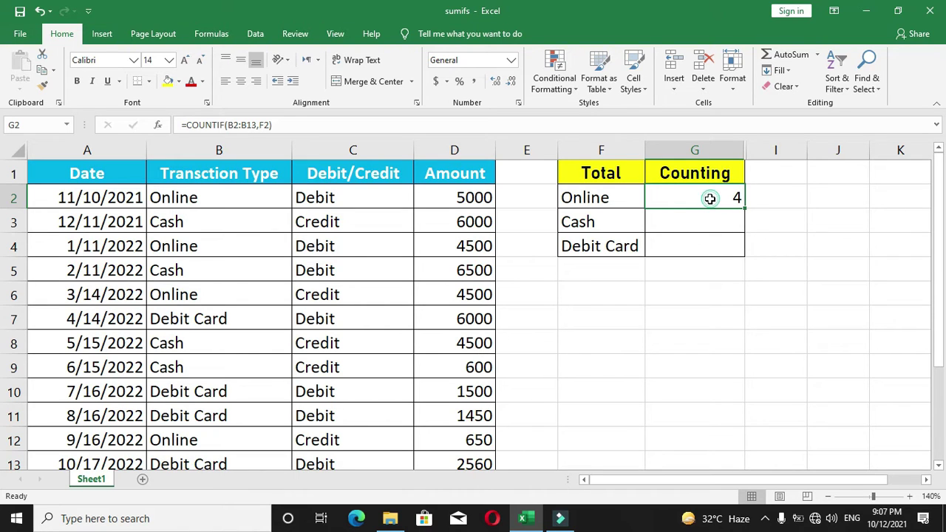
Edit G2's formula to lock the range as $B$2:$B$13 and the criterion as $F2
{"action": "double_click", "coordinate": [711, 198]}
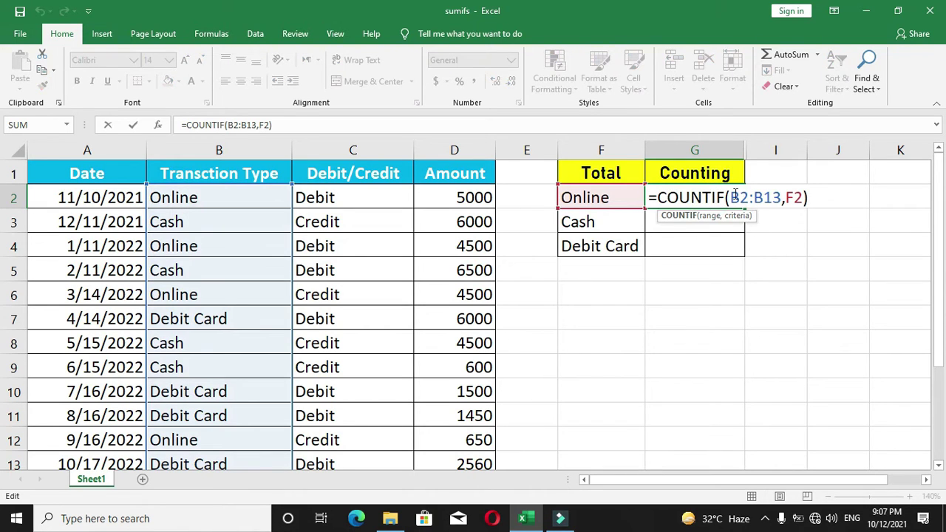
{"action": "left_click_drag", "start_coordinate": [732, 197], "coordinate": [781, 198]}
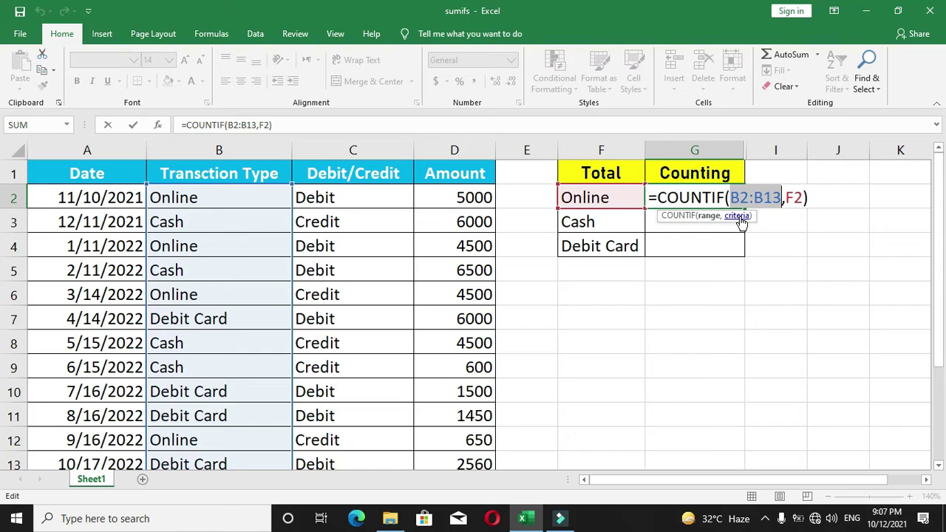
{"action": "key", "text": "F4"}
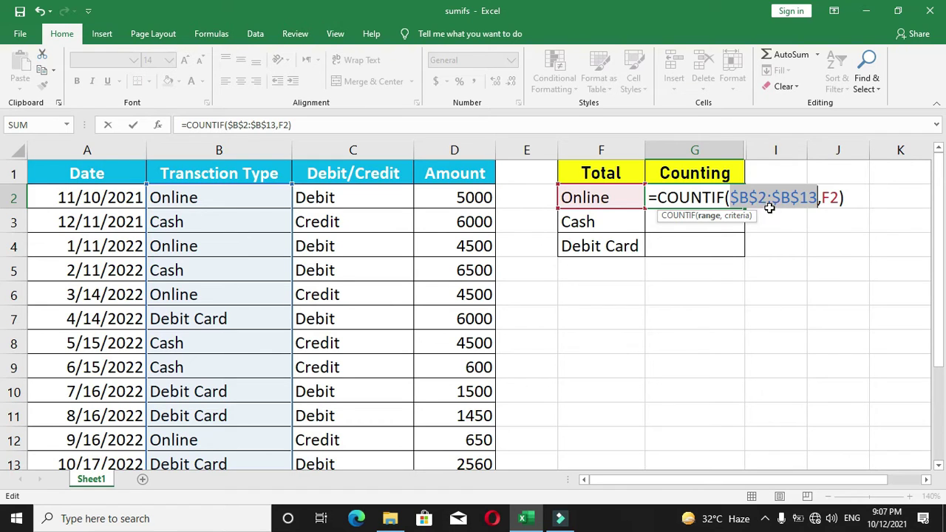
{"action": "left_click", "coordinate": [822, 204]}
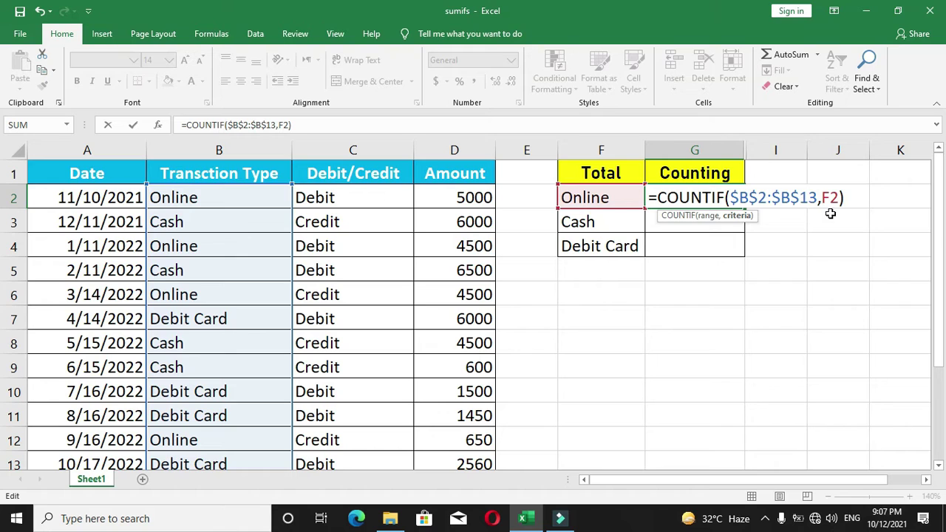
{"action": "left_click", "coordinate": [630, 201]}
{"action": "type", "text": "$"}
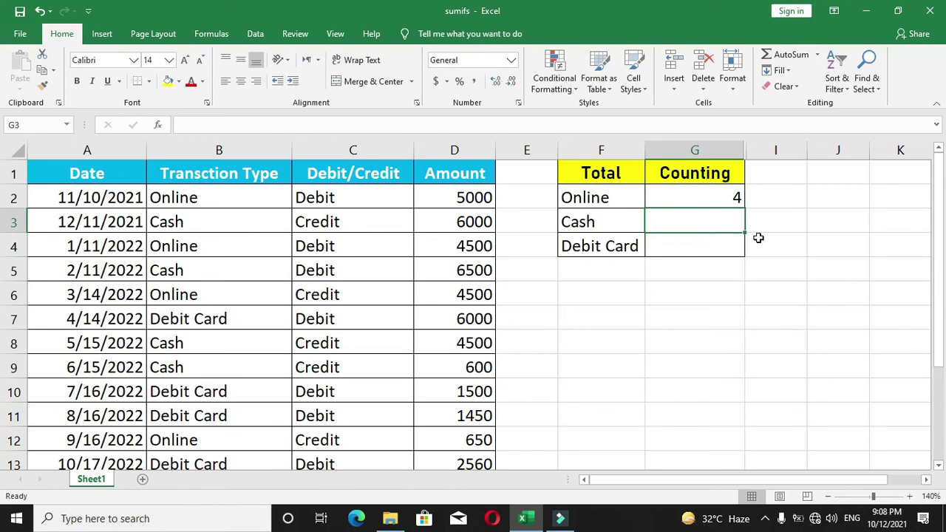
Copy the Online count formula down to Cash and Debit Card and check each result
{"action": "left_click", "coordinate": [720, 197]}
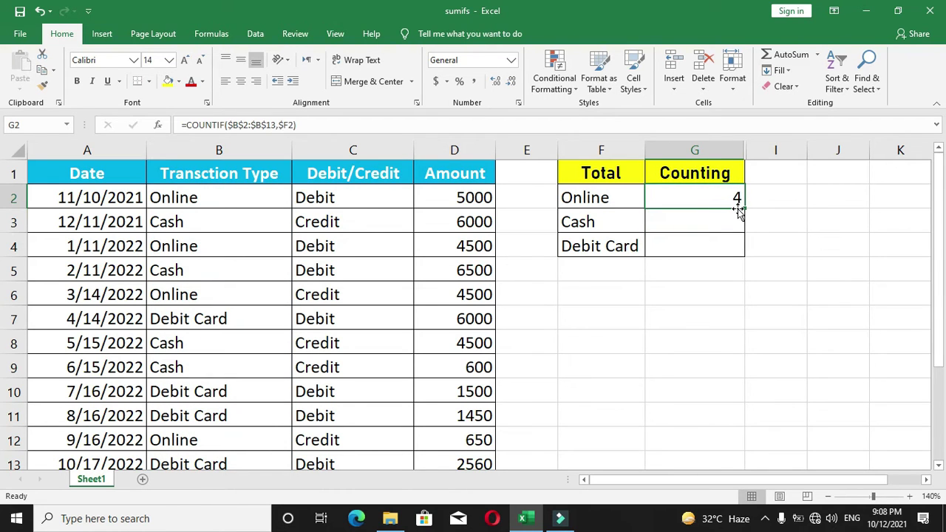
{"action": "left_click_drag", "start_coordinate": [742, 209], "coordinate": [730, 254]}
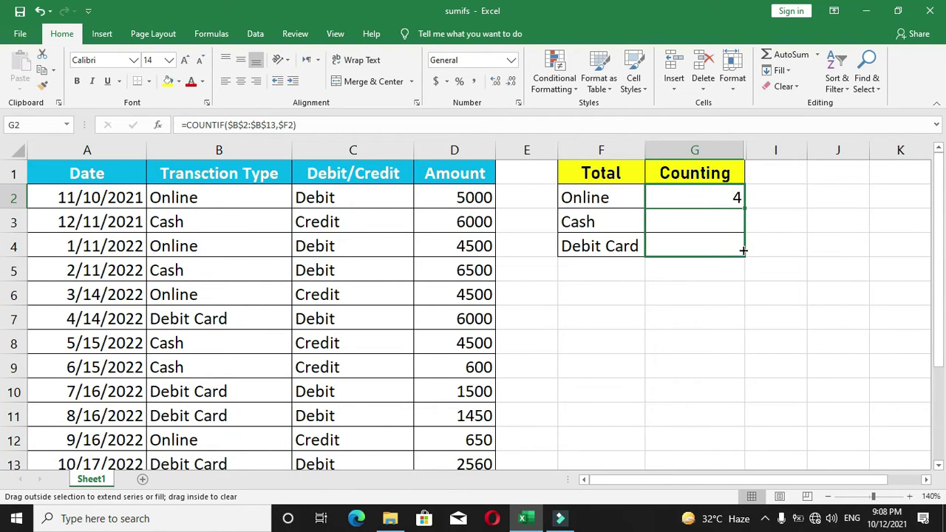
{"action": "left_click", "coordinate": [715, 197]}
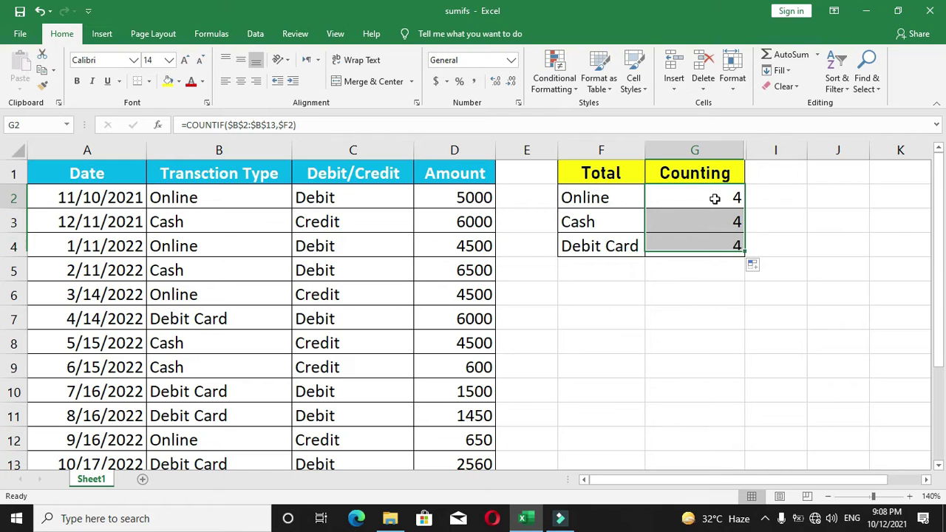
{"action": "left_click", "coordinate": [714, 242]}
{"action": "left_click", "coordinate": [716, 215]}
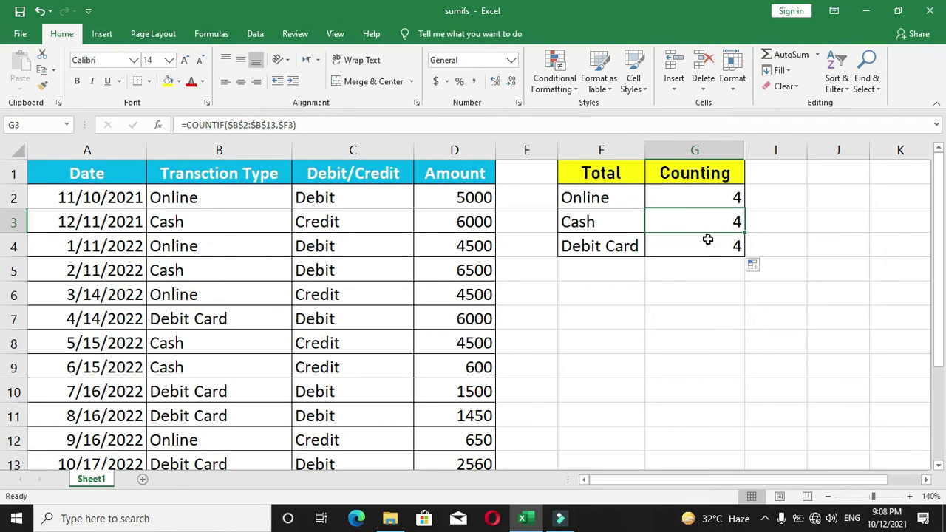
Check the Online transactions in the data against the count
{"action": "left_click", "coordinate": [171, 201]}
{"action": "left_click", "coordinate": [185, 248]}
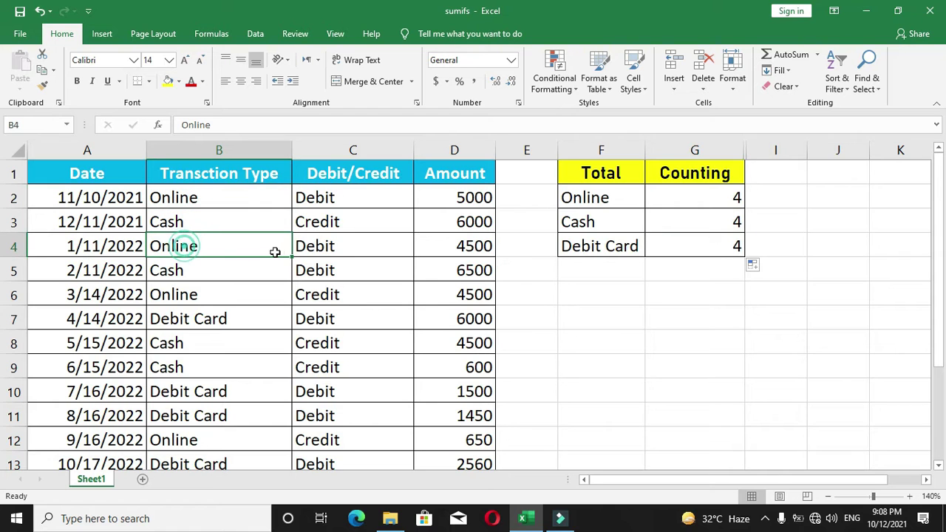
{"action": "left_click", "coordinate": [198, 295]}
{"action": "scroll", "coordinate": [247, 338], "scroll_direction": "down", "scroll_amount": 1}
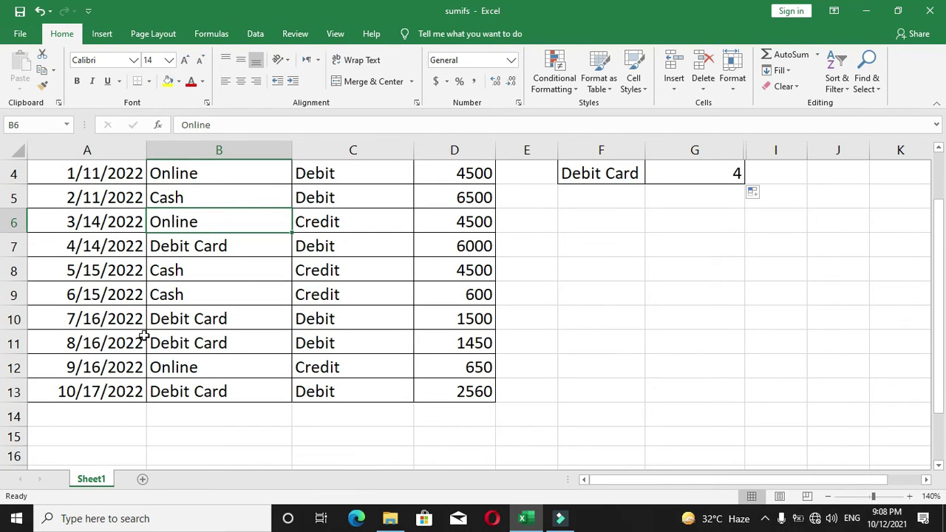
{"action": "left_click_drag", "start_coordinate": [174, 371], "coordinate": [312, 367]}
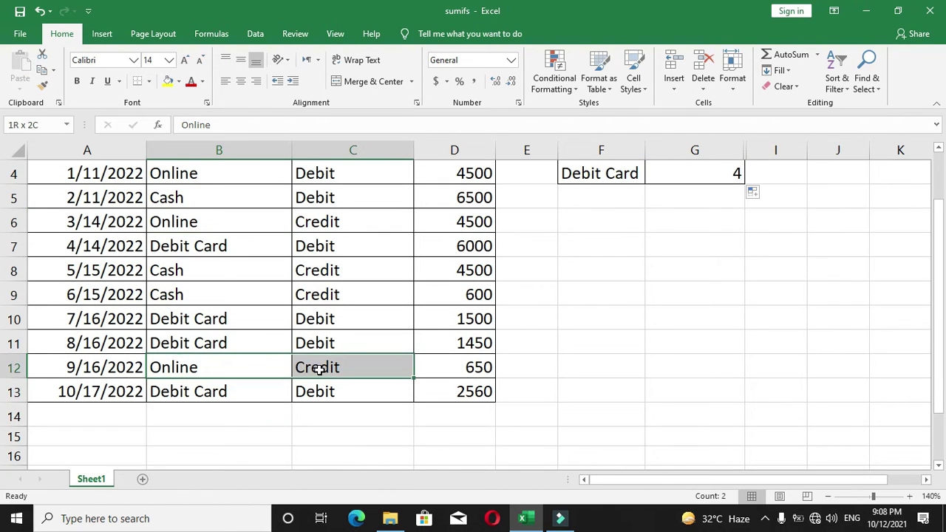
{"action": "scroll", "coordinate": [55, 454], "scroll_direction": "up", "scroll_amount": 1}
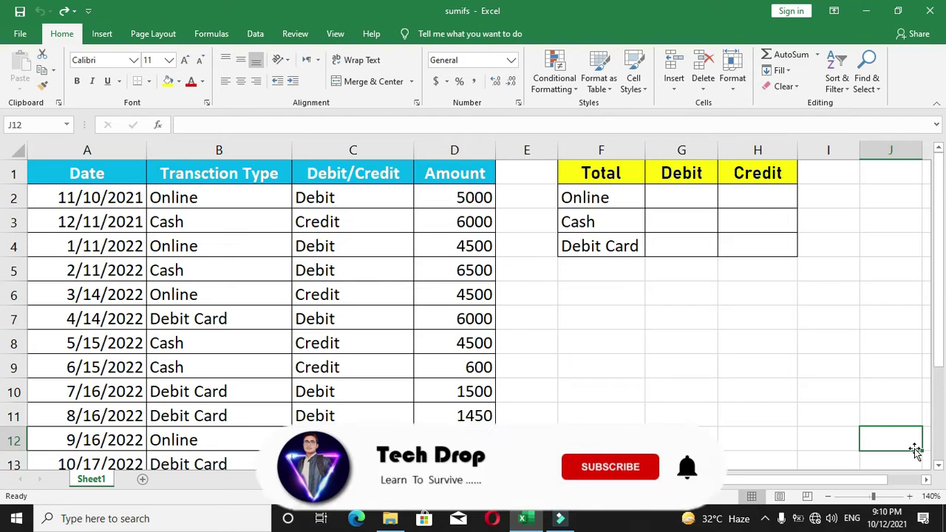
{"action": "left_click_drag", "start_coordinate": [193, 192], "coordinate": [239, 370]}
{"action": "mouse_move", "coordinate": [195, 197]}
{"action": "left_mouse_down"}
{"action": "mouse_move", "coordinate": [222, 337]}
{"action": "mouse_move", "coordinate": [243, 288]}
{"action": "left_mouse_up"}
{"action": "left_click_drag", "start_coordinate": [585, 200], "coordinate": [596, 246]}
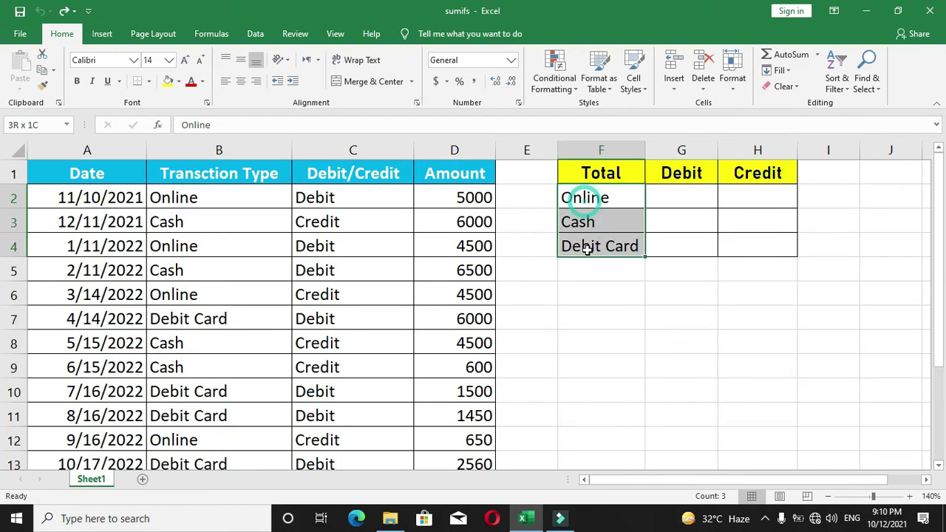
{"action": "left_click", "coordinate": [674, 201]}
{"action": "left_click_drag", "start_coordinate": [675, 208], "coordinate": [675, 240]}
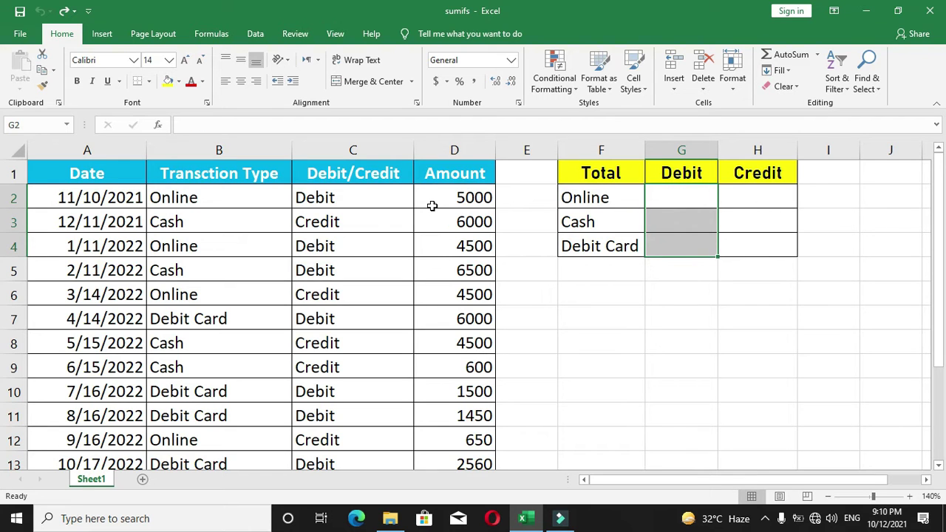
{"action": "left_click_drag", "start_coordinate": [306, 197], "coordinate": [312, 388]}
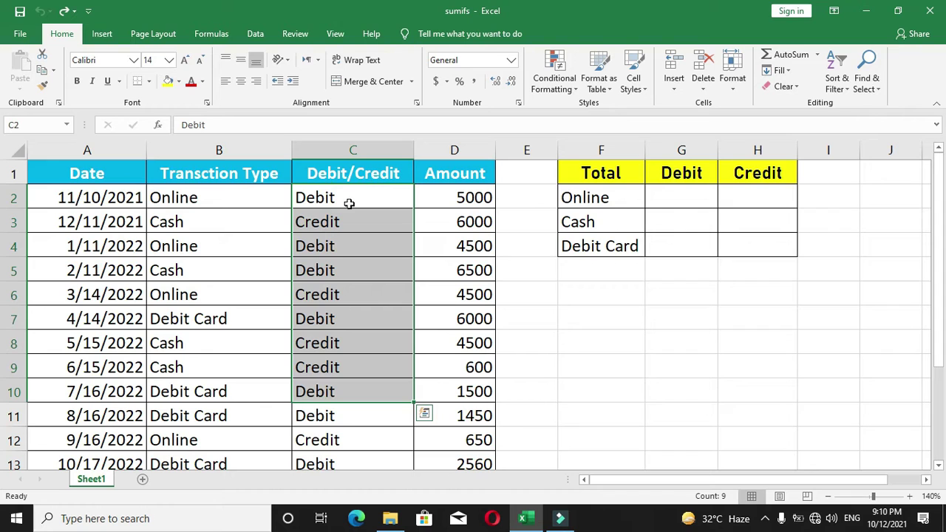
{"action": "left_click", "coordinate": [607, 197]}
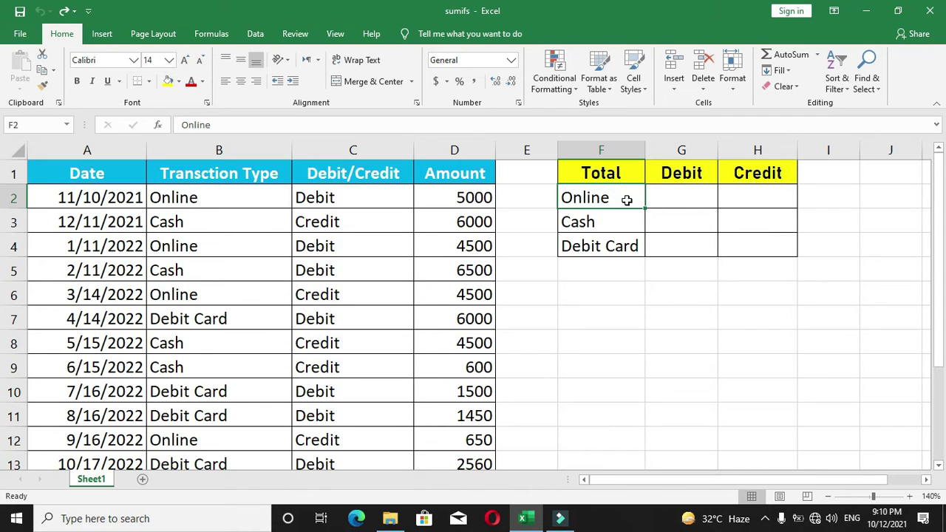
{"action": "left_click", "coordinate": [684, 170]}
{"action": "left_click", "coordinate": [674, 197]}
{"action": "left_click", "coordinate": [607, 194]}
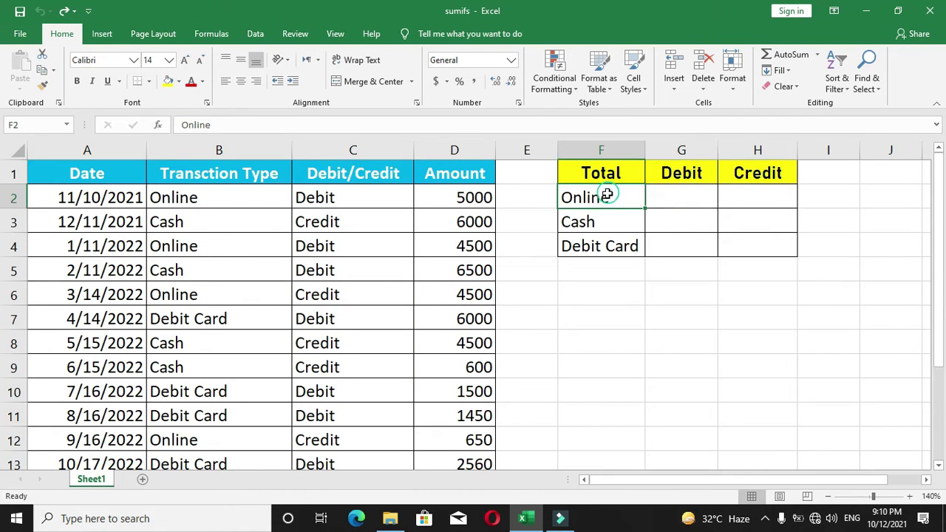
{"action": "left_click", "coordinate": [746, 194]}
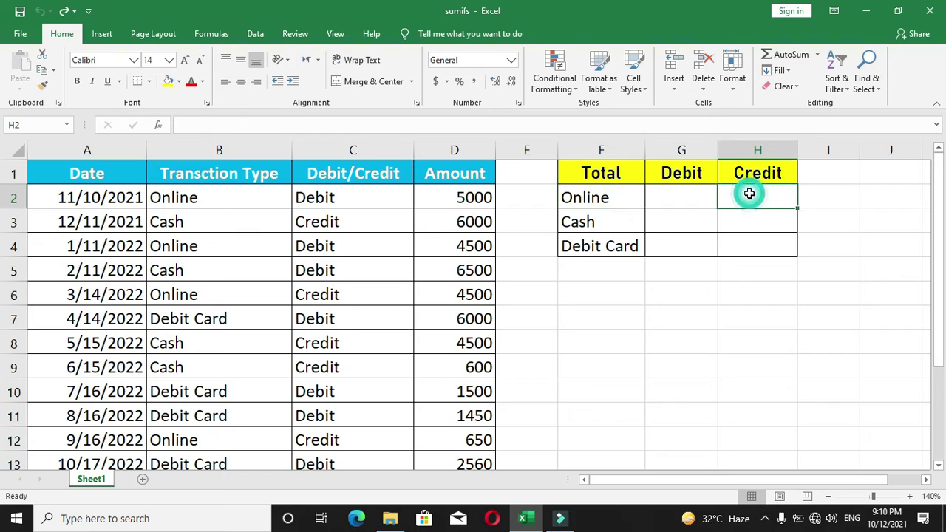
{"action": "left_click", "coordinate": [581, 222]}
{"action": "left_click", "coordinate": [657, 222]}
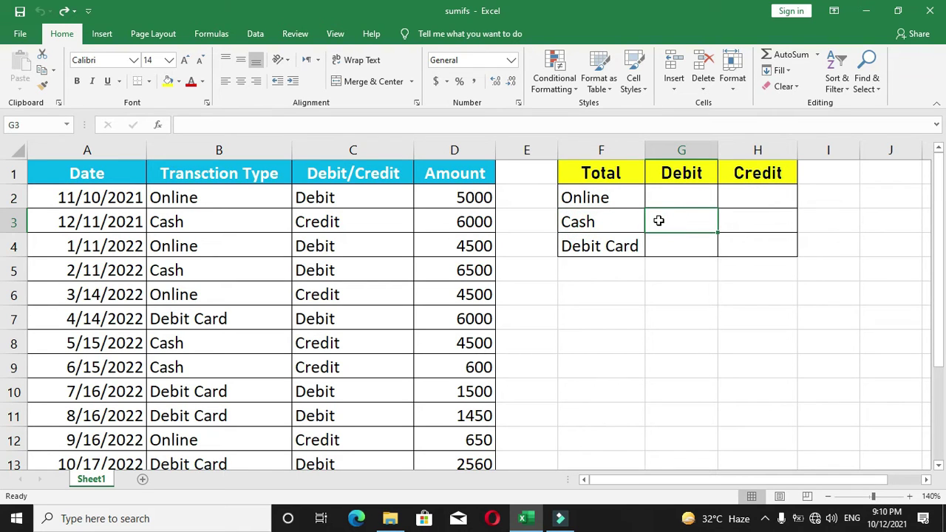
{"action": "left_click", "coordinate": [772, 223]}
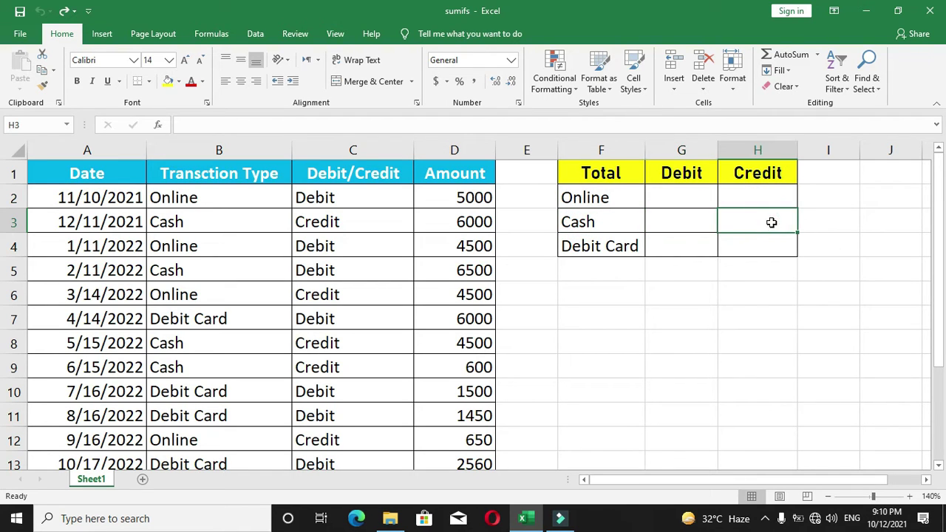
{"action": "left_click", "coordinate": [687, 226]}
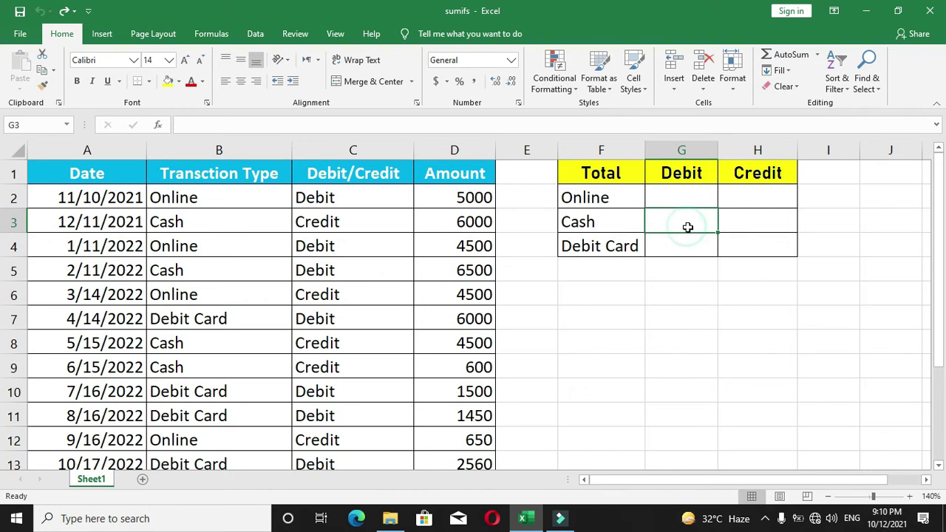
{"action": "left_click_drag", "start_coordinate": [653, 198], "coordinate": [765, 245]}
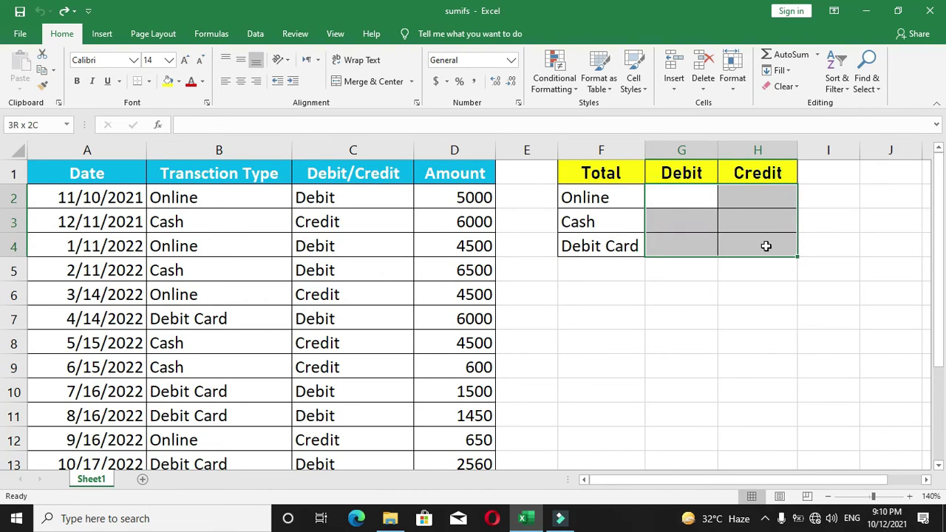
{"action": "left_click", "coordinate": [670, 202]}
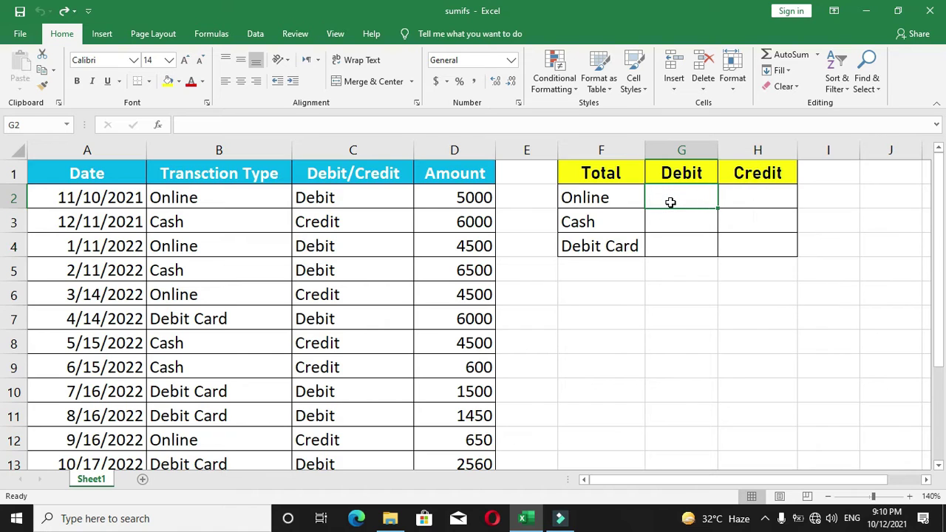
In G2, pick COUNTIFS from the =counti suggestions to start the formula
{"action": "left_click", "coordinate": [671, 203]}
{"action": "type", "text": "=c"}
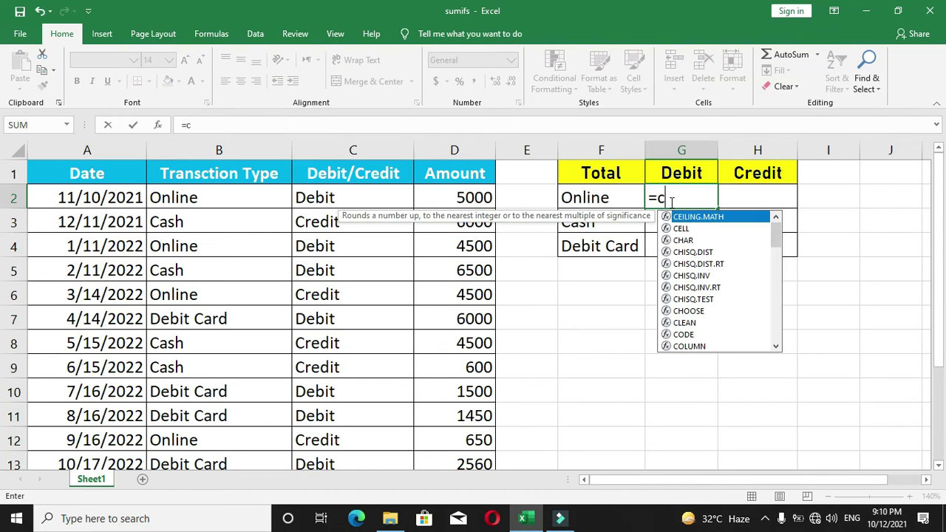
{"action": "type", "text": "oun"}
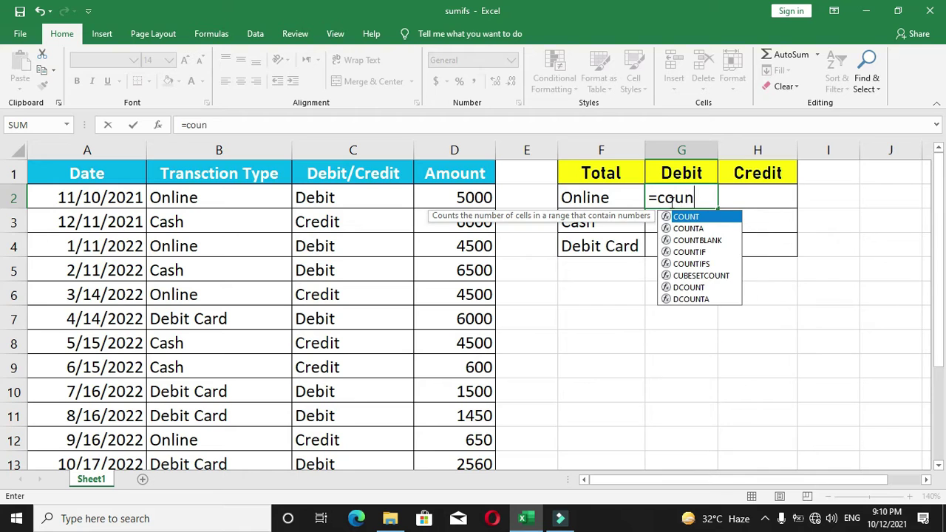
{"action": "type", "text": "ti"}
{"action": "key", "text": "Down"}
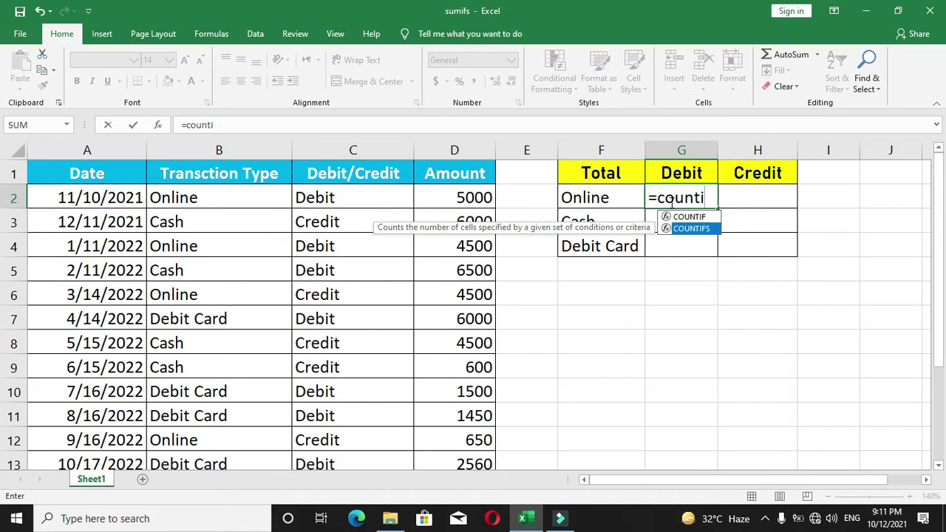
{"action": "key", "text": "Tab"}
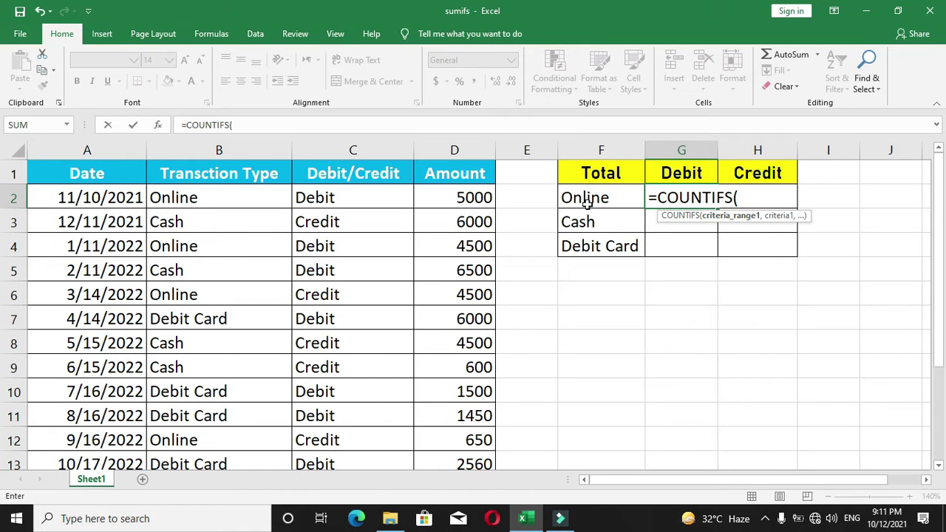
Complete =COUNTIFS(B2:B13,F2,C2:C13,G1) in G2, giving 2 Online debits
{"action": "left_click", "coordinate": [210, 198]}
{"action": "left_click_drag", "start_coordinate": [210, 199], "coordinate": [211, 471]}
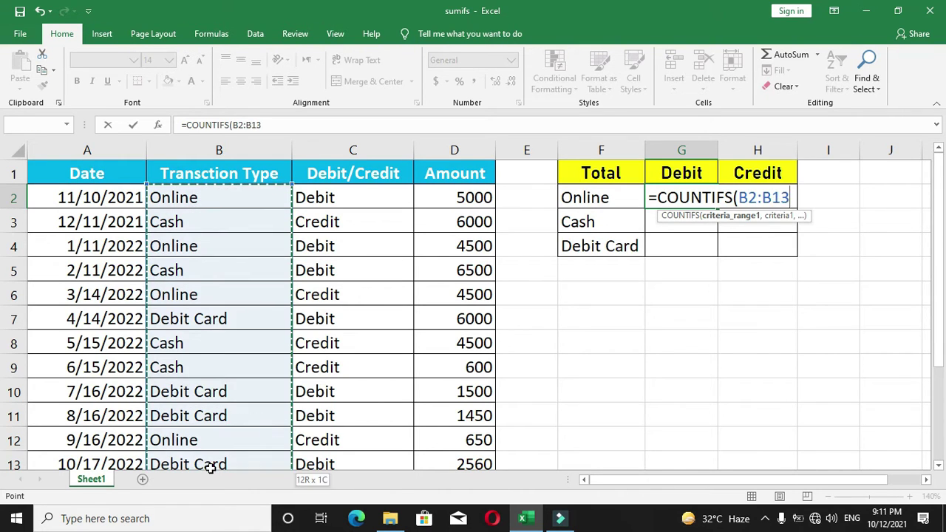
{"action": "scroll", "coordinate": [210, 411], "scroll_direction": "up", "scroll_amount": 1}
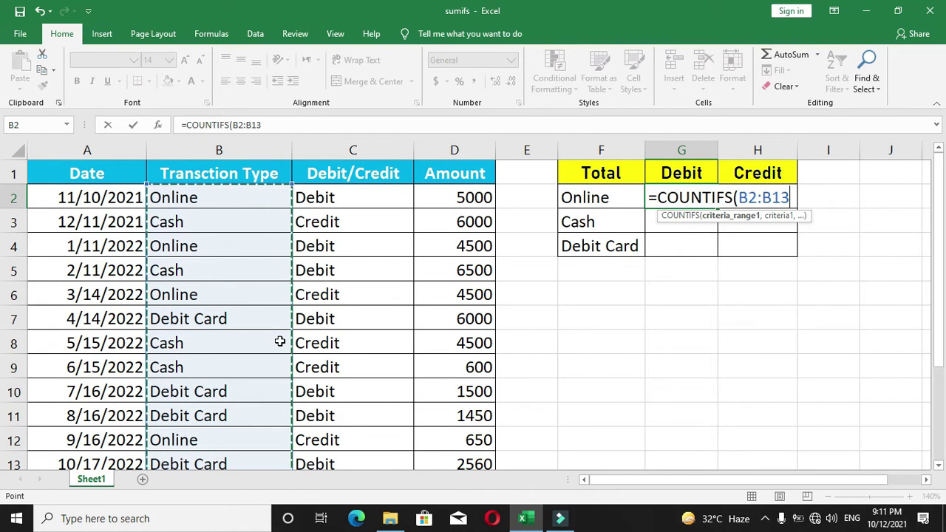
{"action": "type", "text": ","}
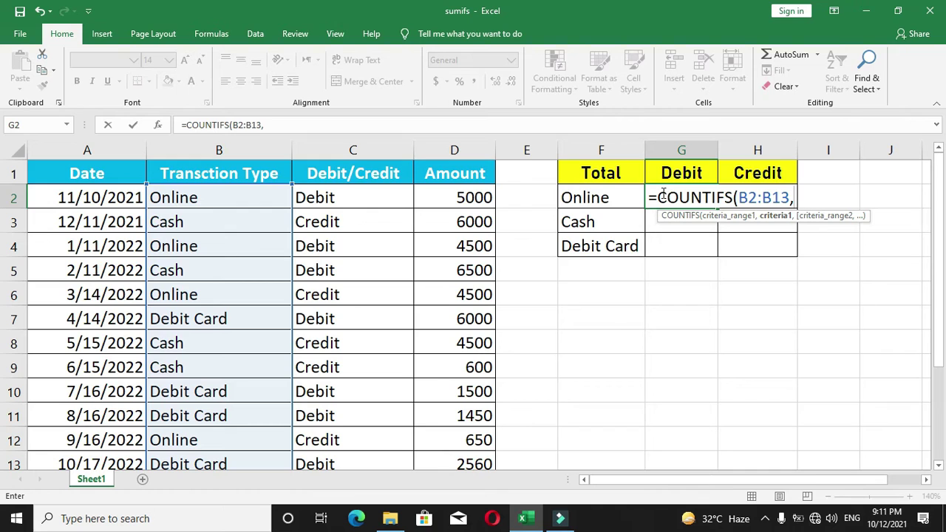
{"action": "left_click", "coordinate": [586, 198]}
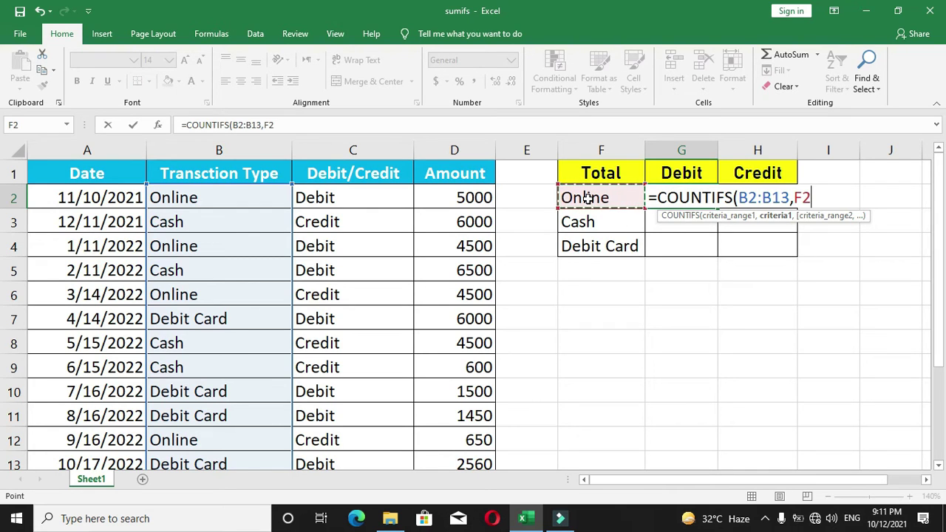
{"action": "type", "text": ","}
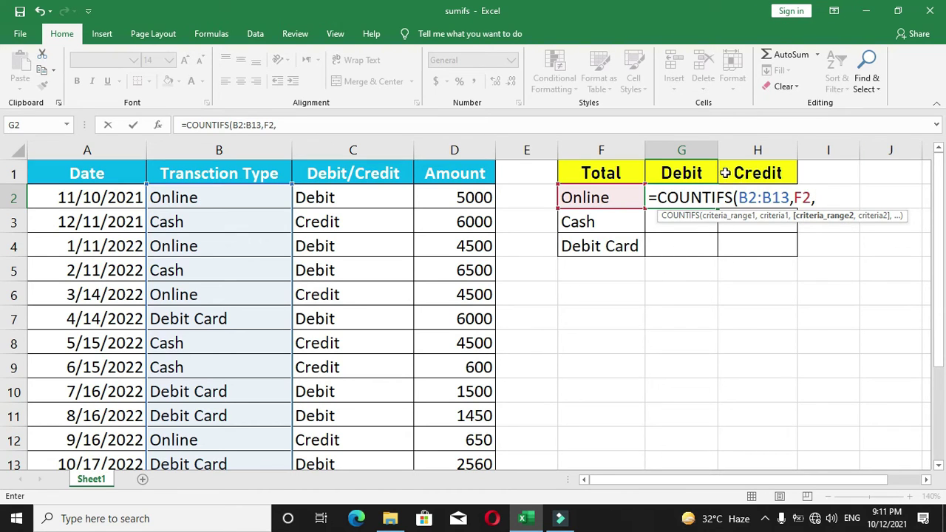
{"action": "left_click_drag", "start_coordinate": [352, 193], "coordinate": [356, 480]}
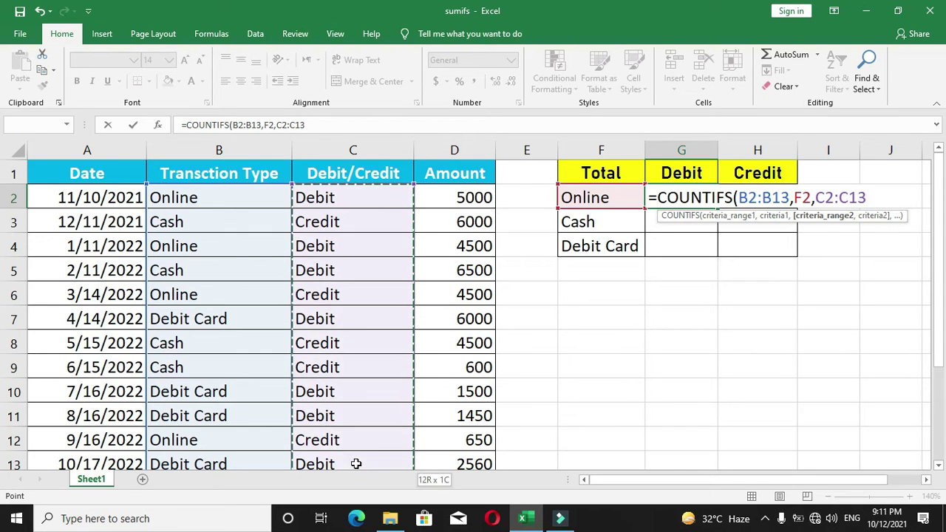
{"action": "left_click_drag", "start_coordinate": [356, 479], "coordinate": [356, 427]}
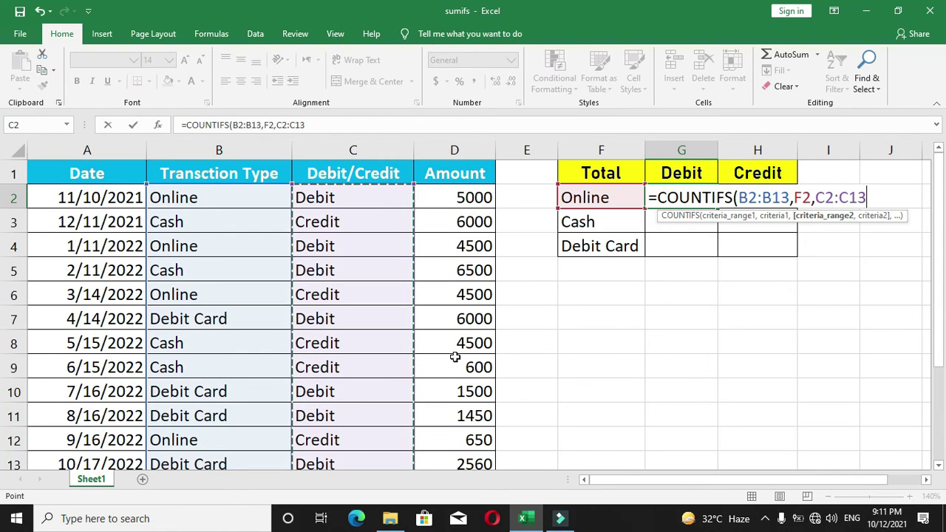
{"action": "type", "text": ","}
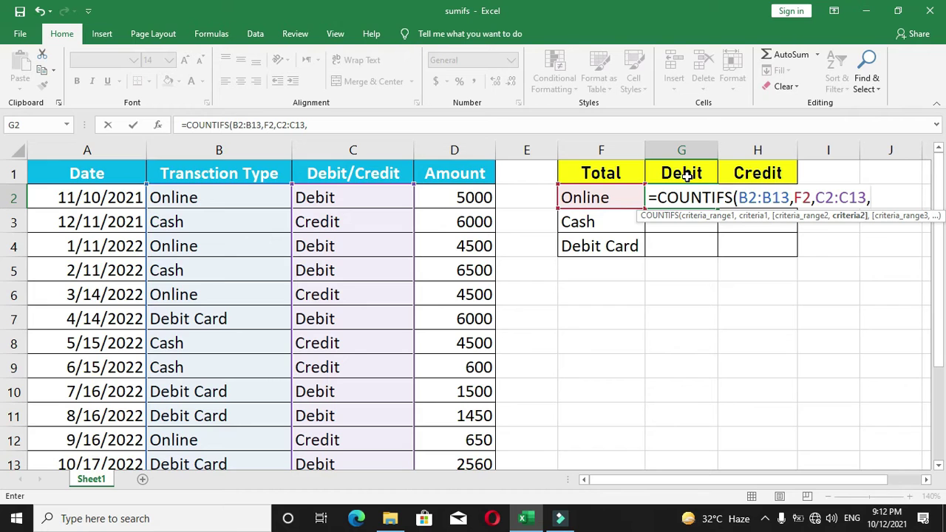
{"action": "left_click", "coordinate": [686, 175]}
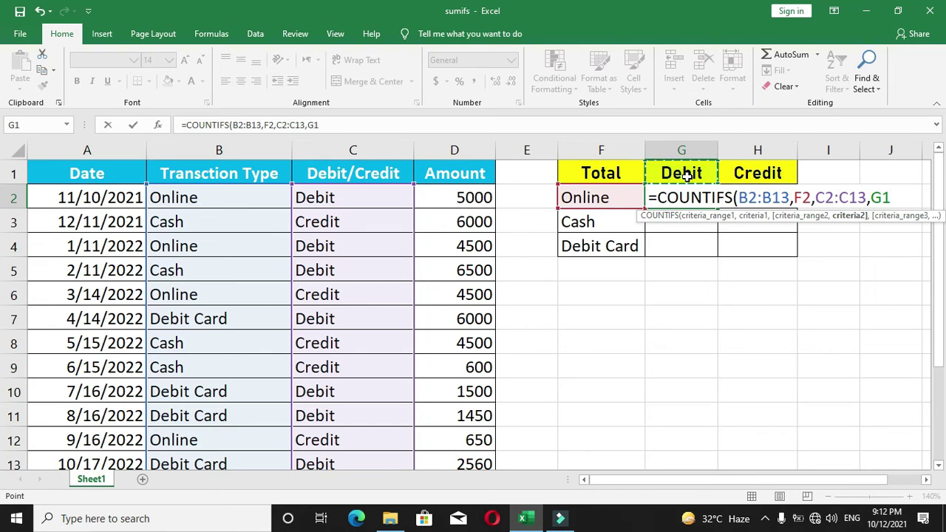
{"action": "key", "text": "Return"}
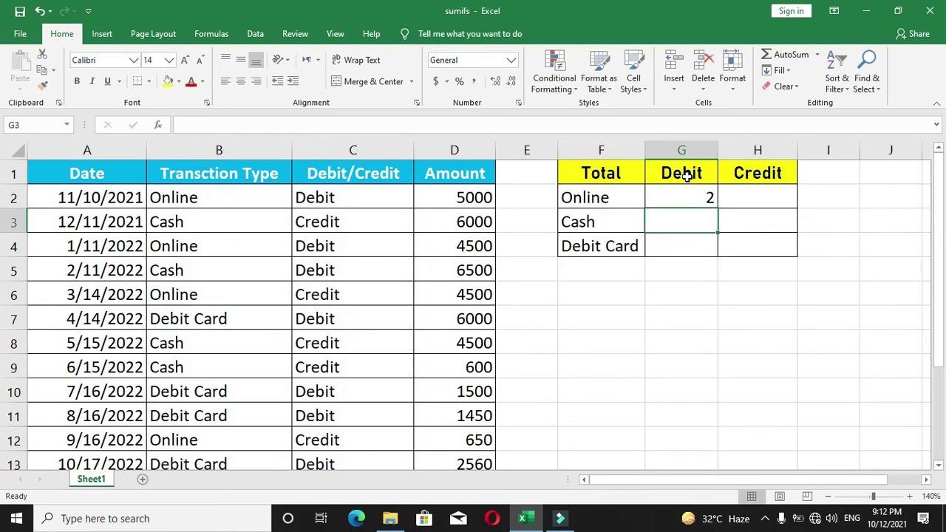
Review the F2 and G1 criteria cells, then open G2's formula with B2:B13 selected
{"action": "left_click", "coordinate": [609, 198]}
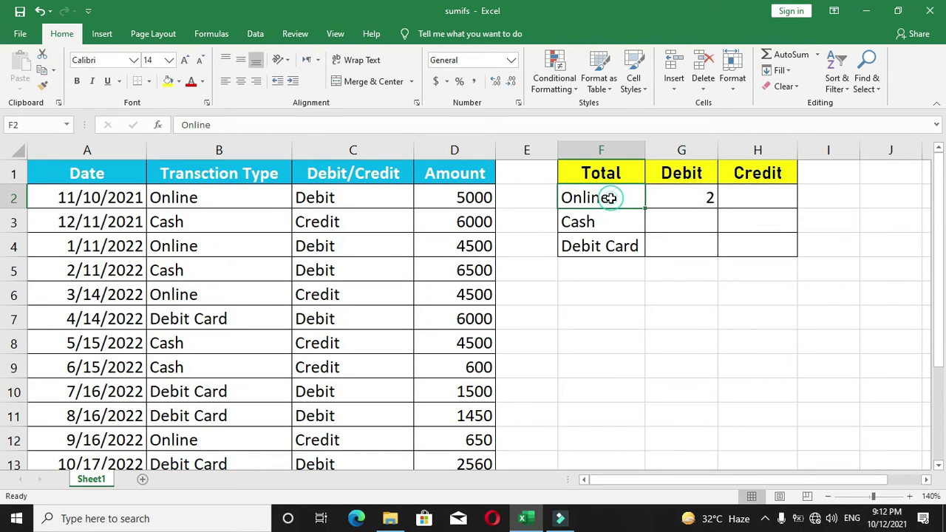
{"action": "left_click", "coordinate": [683, 179]}
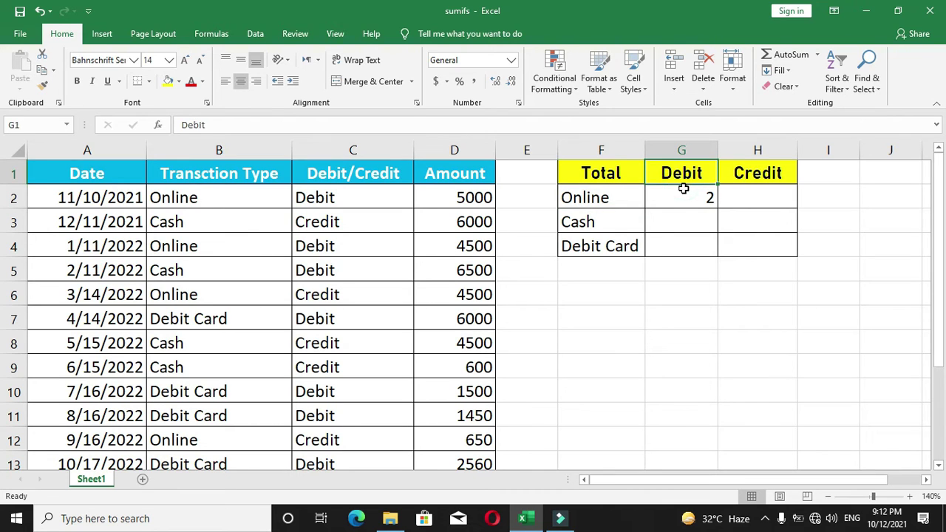
{"action": "left_click", "coordinate": [681, 194]}
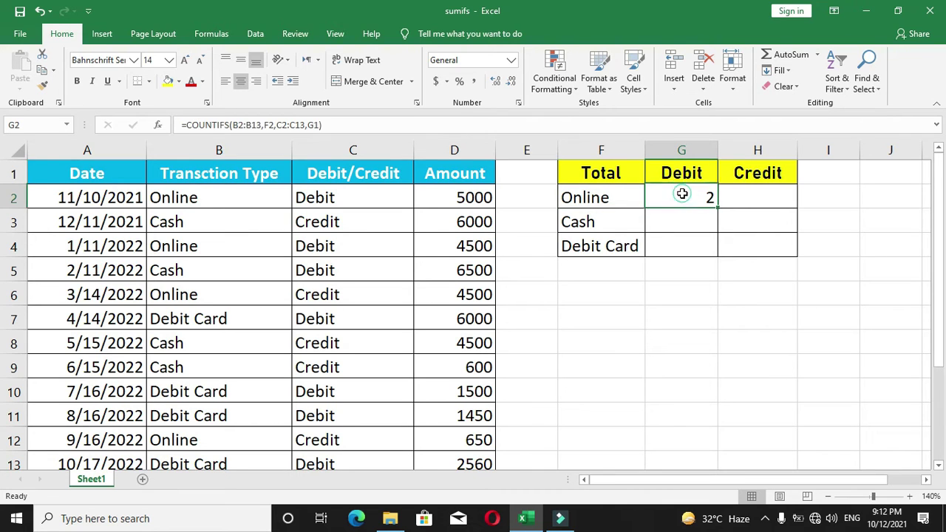
{"action": "left_click", "coordinate": [581, 197]}
{"action": "left_click", "coordinate": [681, 173]}
{"action": "left_click", "coordinate": [689, 202]}
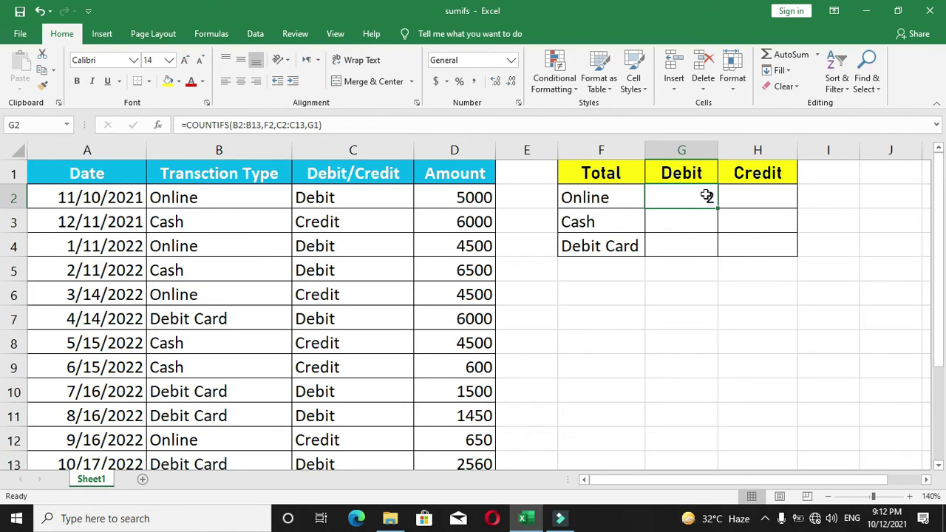
{"action": "double_click", "coordinate": [707, 195]}
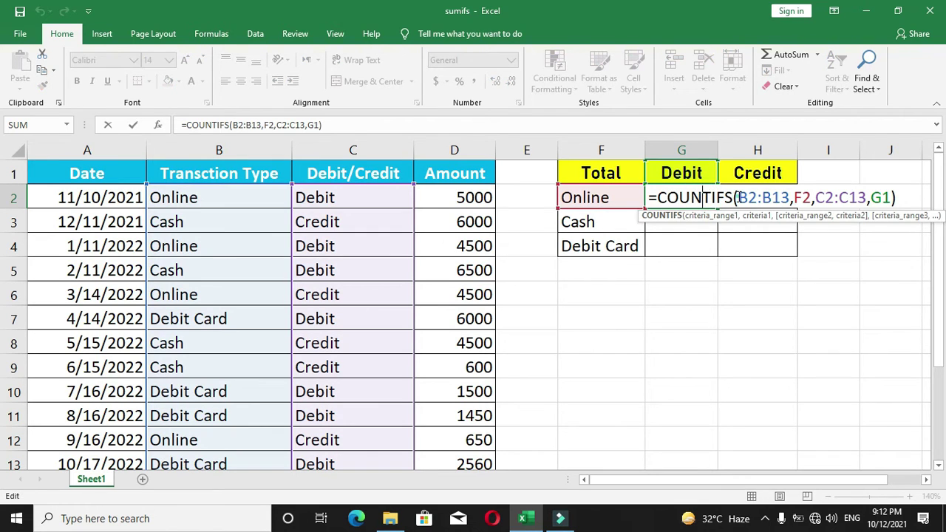
{"action": "left_click_drag", "start_coordinate": [739, 197], "coordinate": [791, 198]}
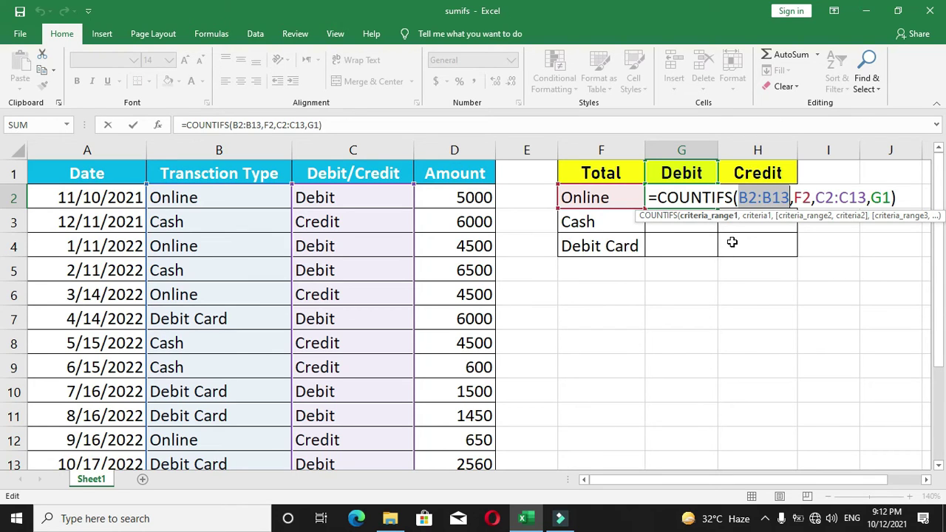
Make both ranges in G2 absolute as $B$2:$B$13 and $C$2:$C$13
{"action": "key", "text": "F4"}
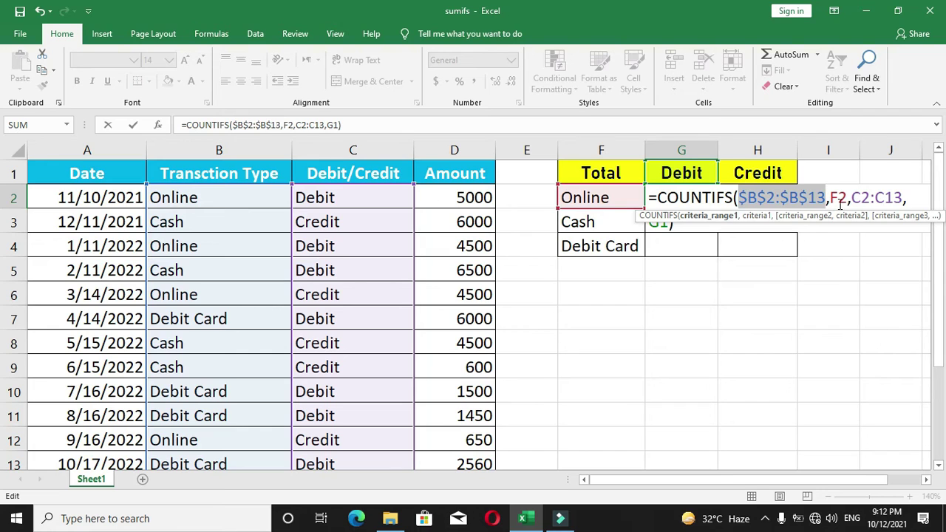
{"action": "left_click_drag", "start_coordinate": [853, 197], "coordinate": [904, 197]}
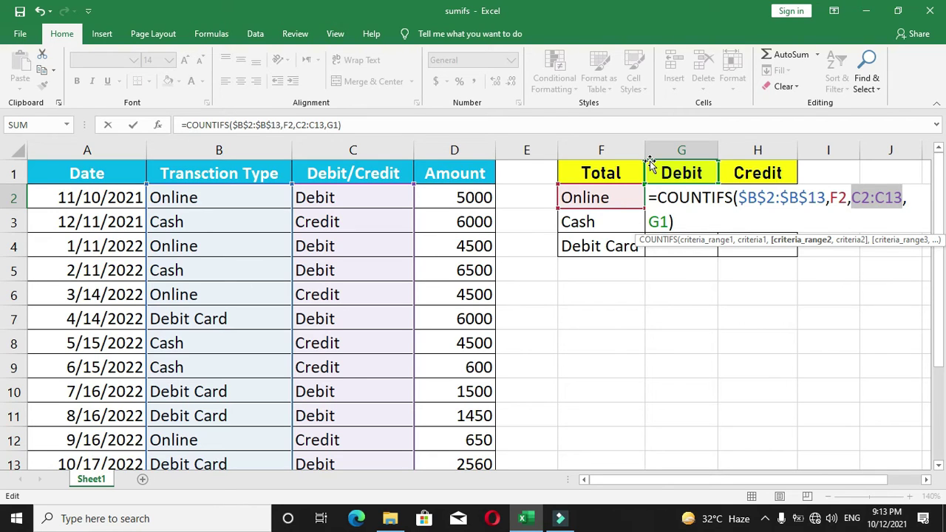
{"action": "key", "text": "F4"}
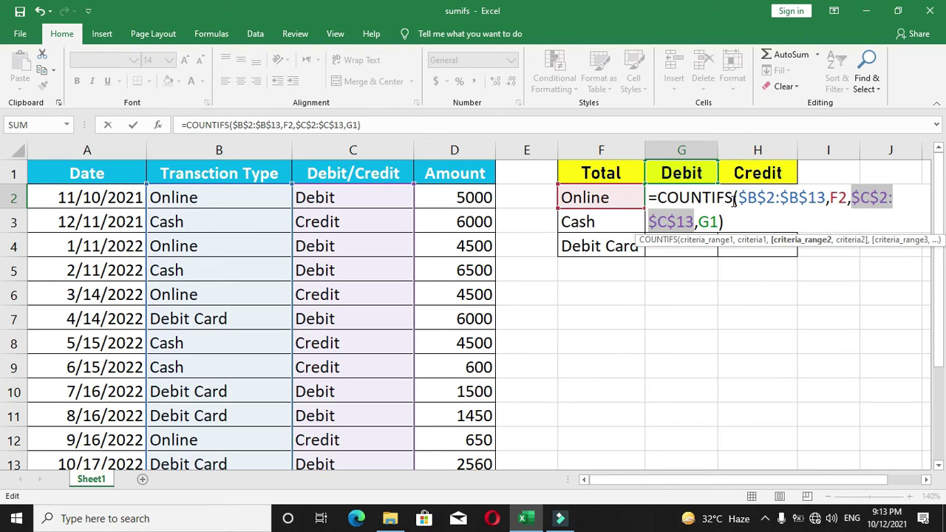
{"action": "left_click_drag", "start_coordinate": [831, 192], "coordinate": [840, 192]}
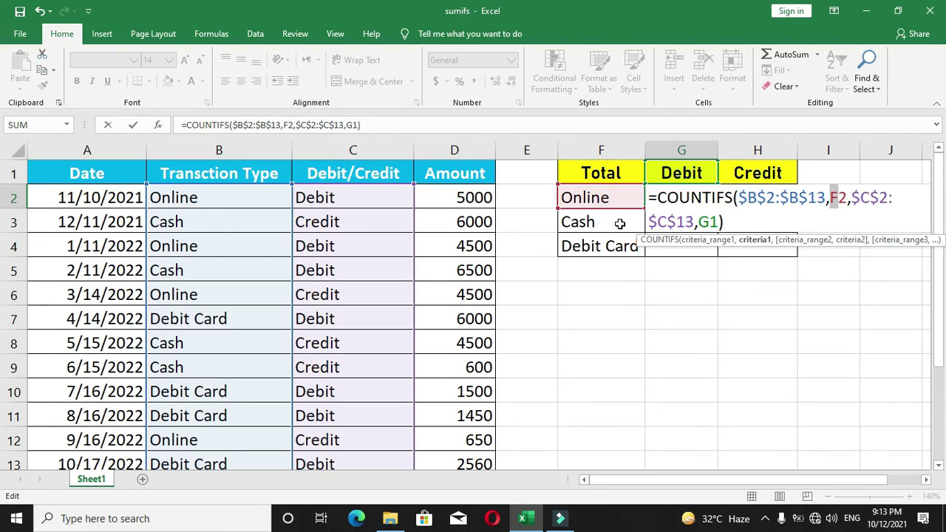
Change G2's criteria to the mixed references $F2 and G$1
{"action": "left_click", "coordinate": [845, 197]}
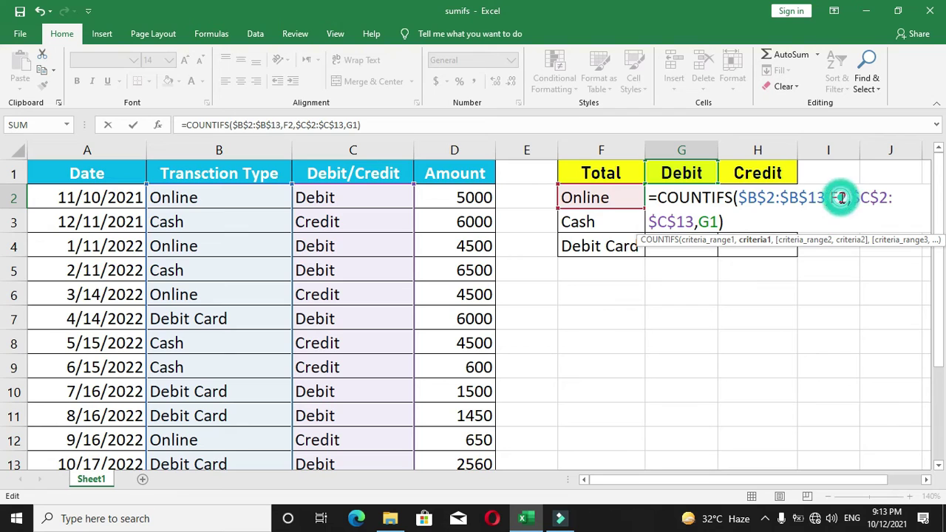
{"action": "left_click", "coordinate": [829, 197]}
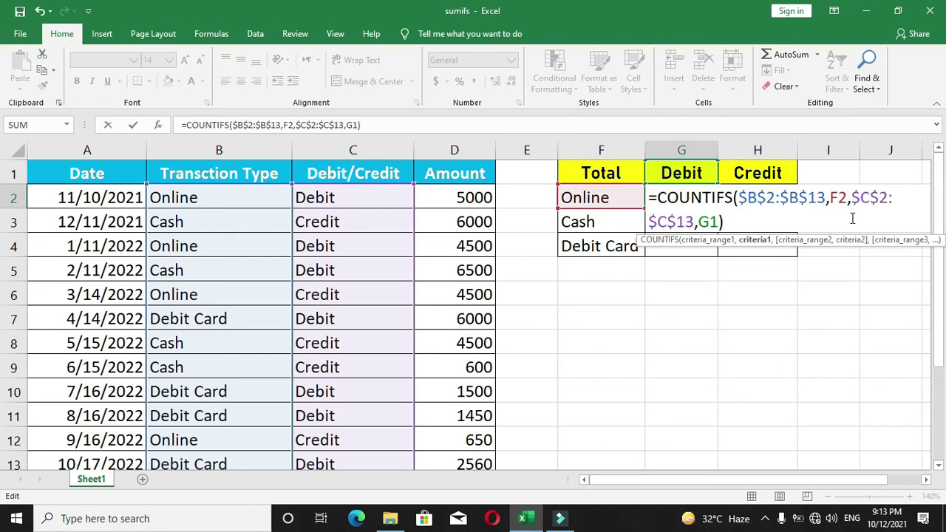
{"action": "type", "text": "$"}
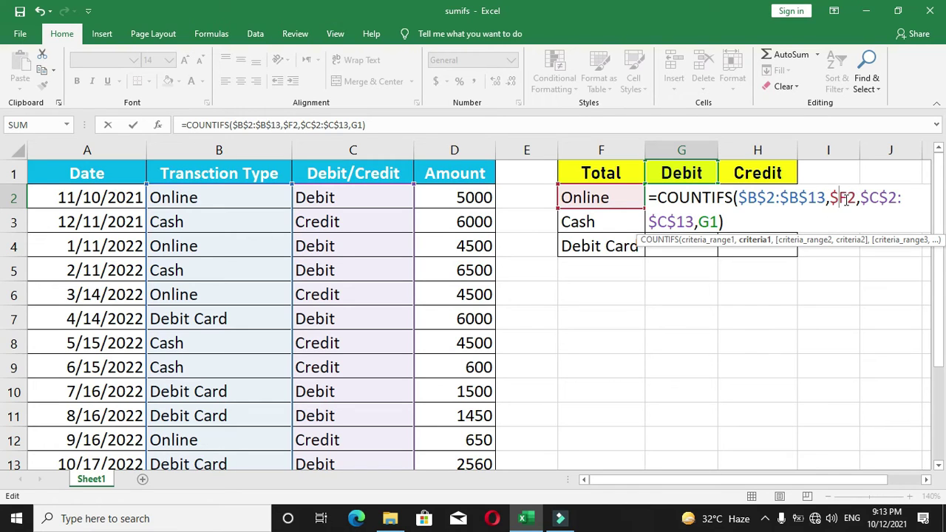
{"action": "left_click_drag", "start_coordinate": [848, 198], "coordinate": [831, 198]}
{"action": "left_click", "coordinate": [706, 222]}
{"action": "left_click_drag", "start_coordinate": [699, 222], "coordinate": [719, 221]}
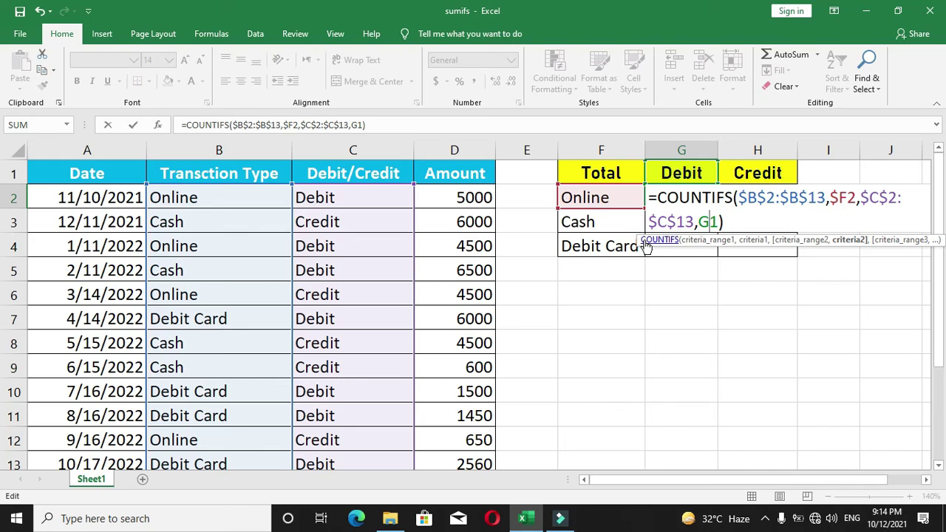
{"action": "type", "text": "$"}
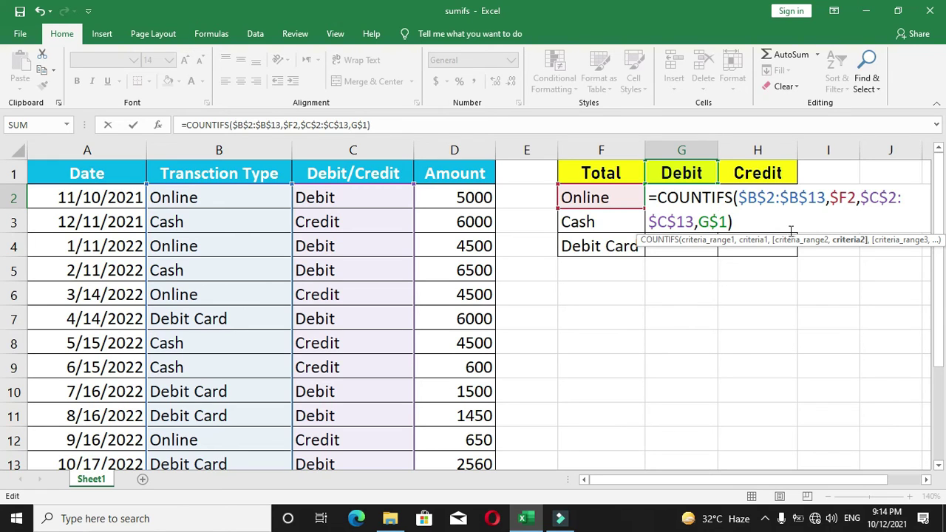
{"action": "left_click", "coordinate": [740, 197]}
{"action": "left_click_drag", "start_coordinate": [768, 197], "coordinate": [827, 192]}
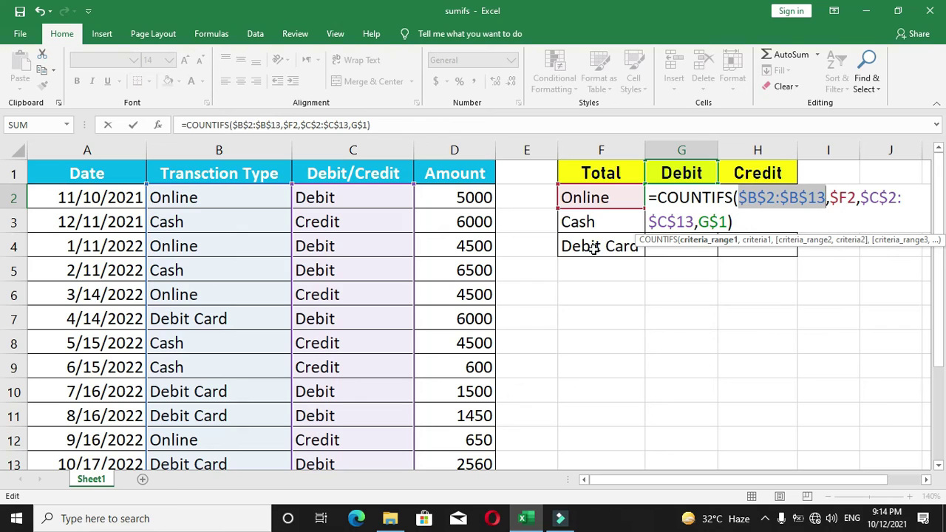
{"action": "double_click", "coordinate": [837, 196]}
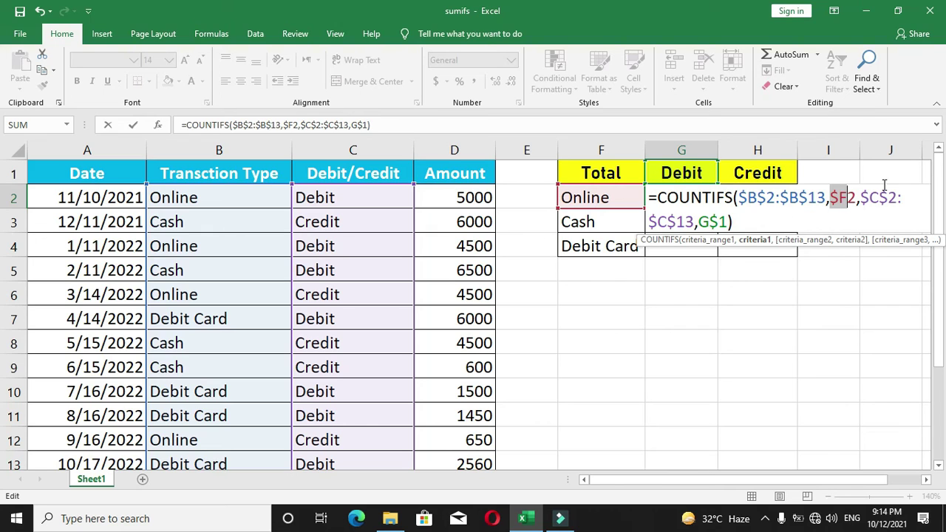
{"action": "double_click", "coordinate": [862, 198]}
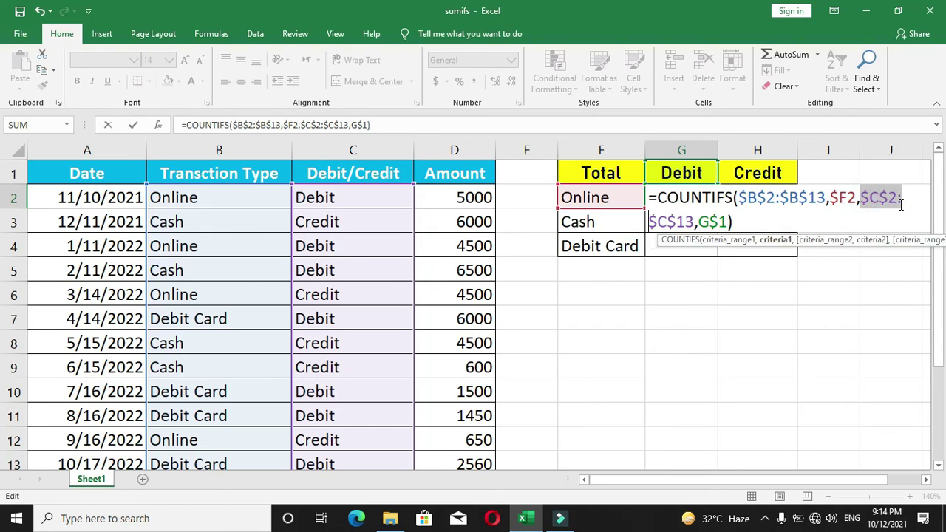
{"action": "left_click", "coordinate": [880, 198]}
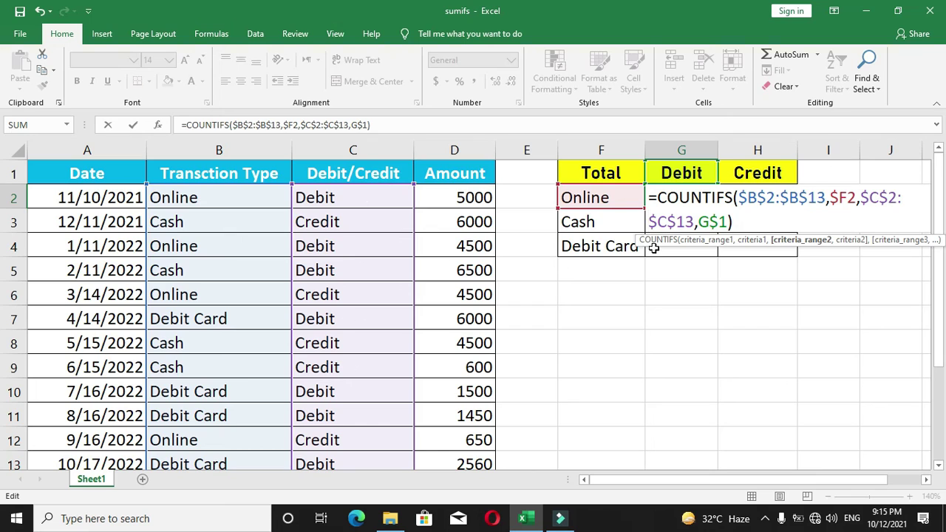
{"action": "left_click", "coordinate": [708, 222]}
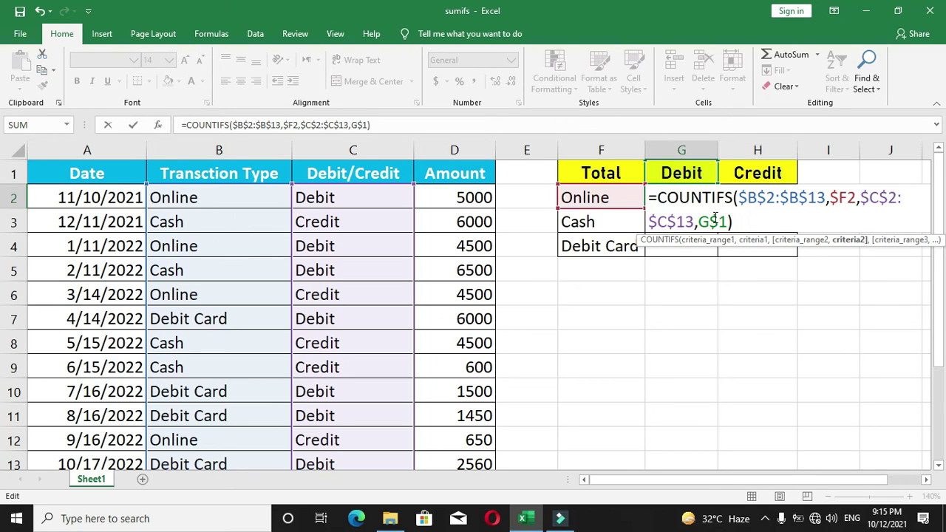
Confirm G2's formula and fill it down to G4 and across into the Credit column H
{"action": "key", "text": "Return"}
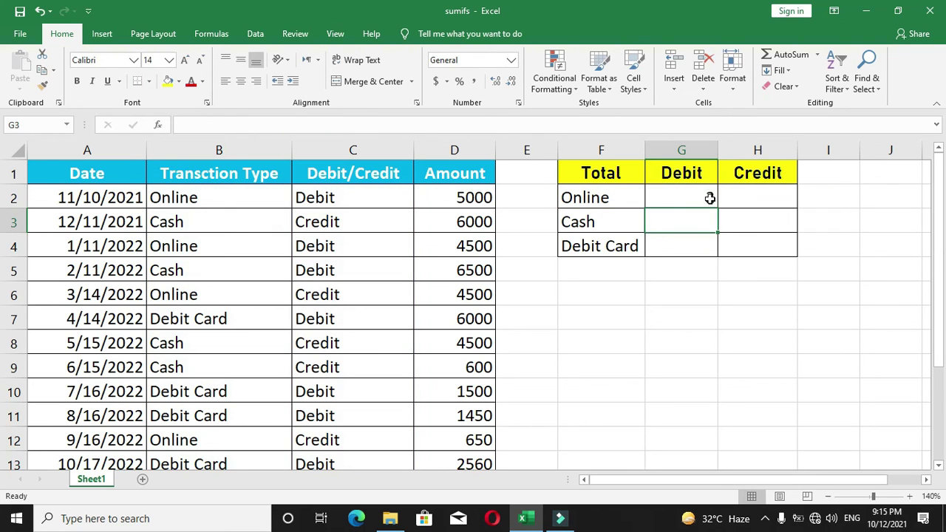
{"action": "left_click", "coordinate": [710, 196]}
{"action": "left_click_drag", "start_coordinate": [716, 208], "coordinate": [732, 246]}
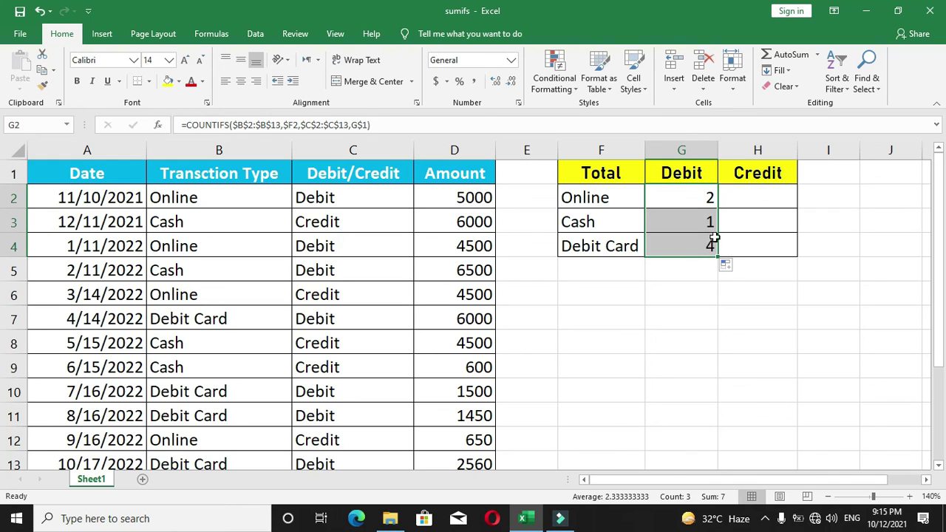
{"action": "left_click_drag", "start_coordinate": [714, 255], "coordinate": [800, 258]}
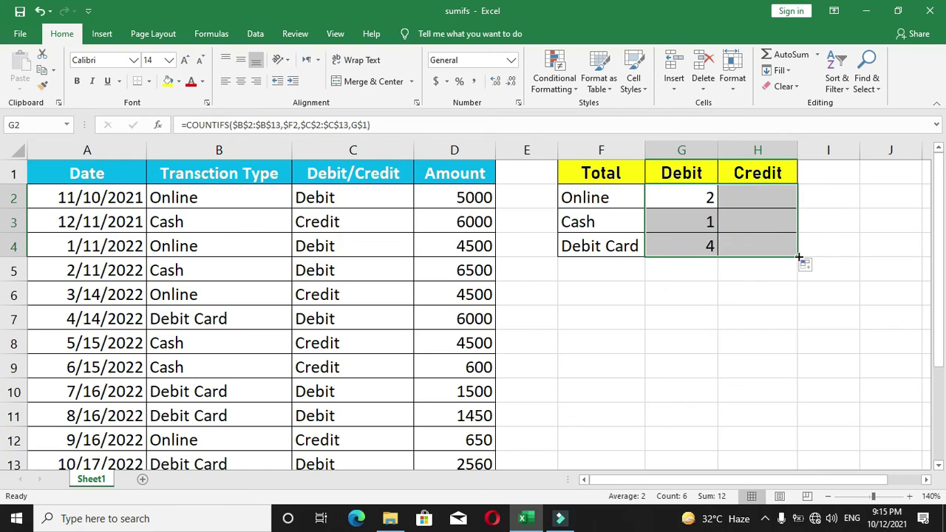
Check the filled counts: Online 2/2, Cash 1/3, Debit Card 4/0
{"action": "left_click", "coordinate": [603, 198]}
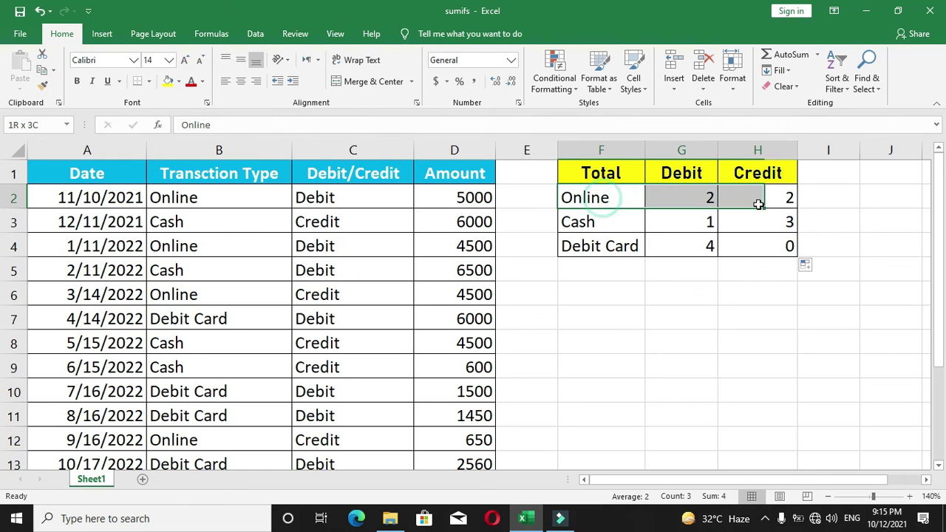
{"action": "left_click", "coordinate": [603, 222]}
{"action": "left_click_drag", "start_coordinate": [630, 222], "coordinate": [744, 229]}
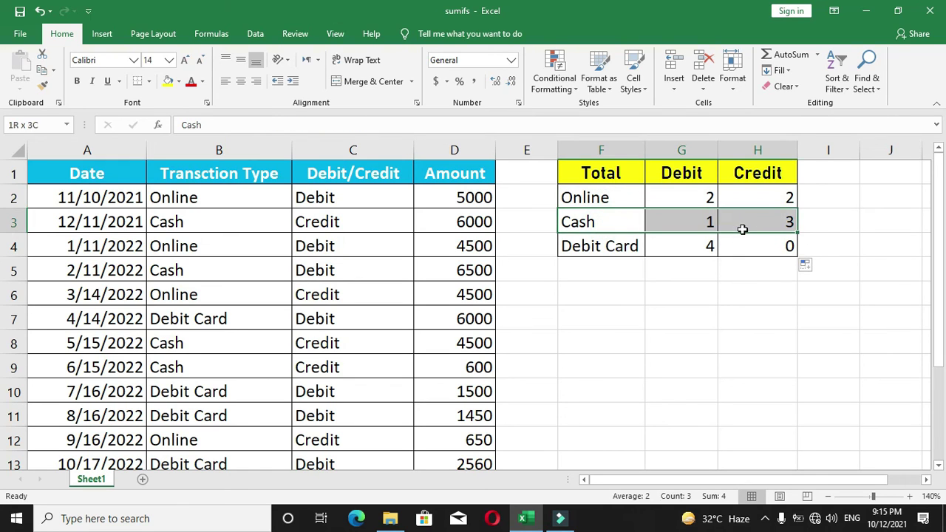
{"action": "left_click_drag", "start_coordinate": [617, 246], "coordinate": [758, 245]}
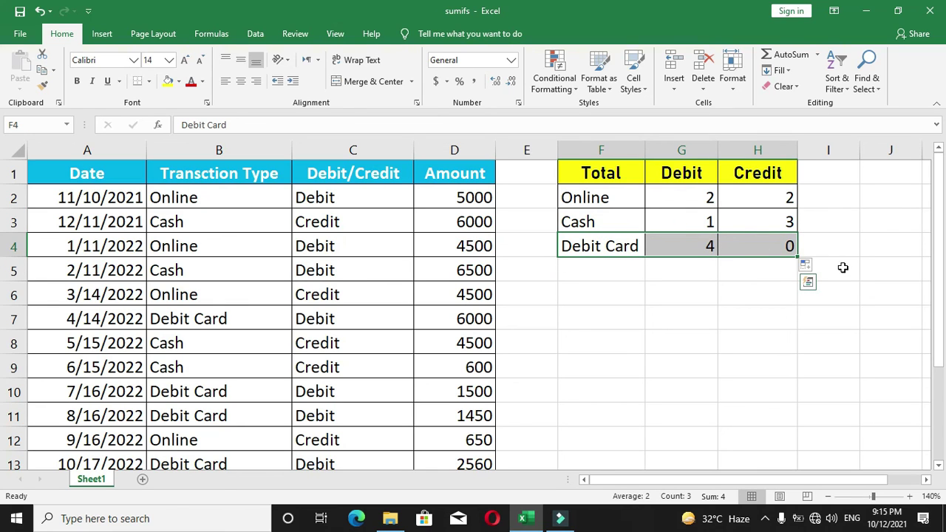
{"action": "left_click_drag", "start_coordinate": [611, 199], "coordinate": [758, 210]}
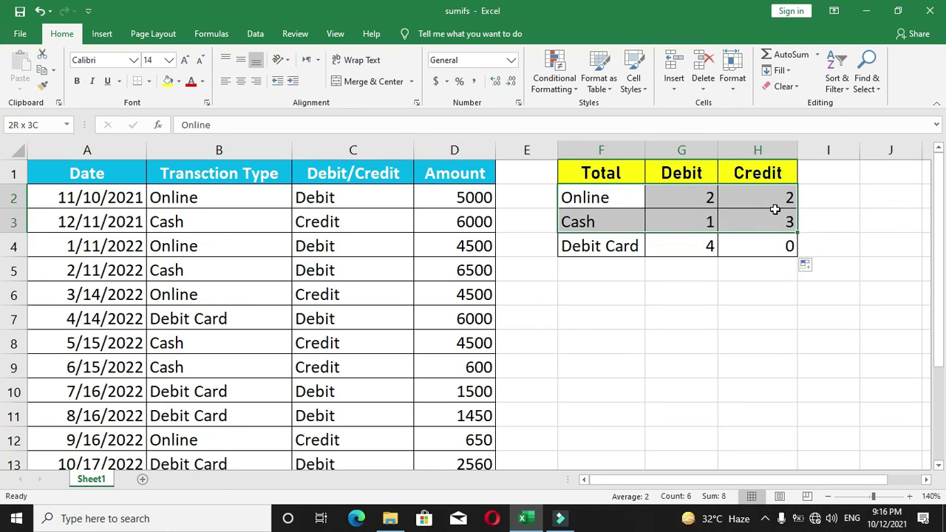
{"action": "left_click_drag", "start_coordinate": [614, 218], "coordinate": [764, 232]}
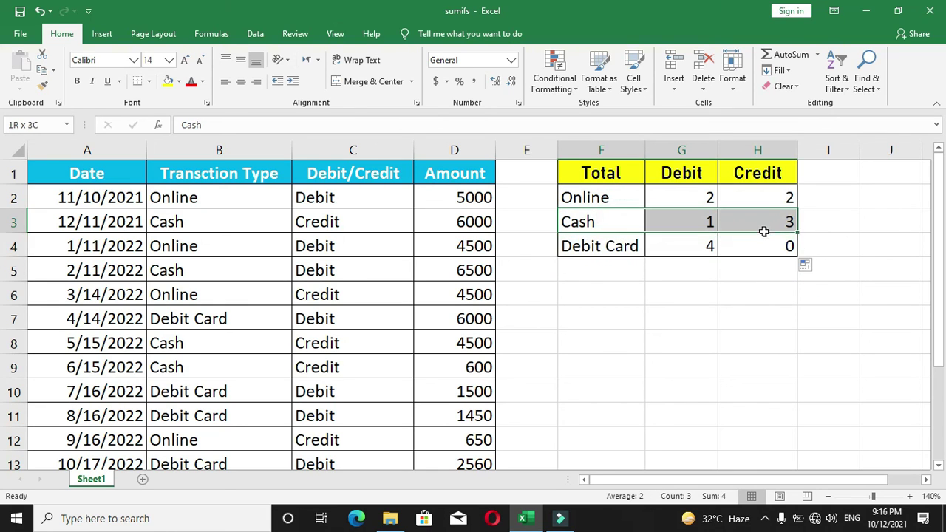
{"action": "mouse_move", "coordinate": [639, 194]}
{"action": "left_mouse_down"}
{"action": "mouse_move", "coordinate": [746, 228]}
{"action": "mouse_move", "coordinate": [754, 245]}
{"action": "left_mouse_up"}
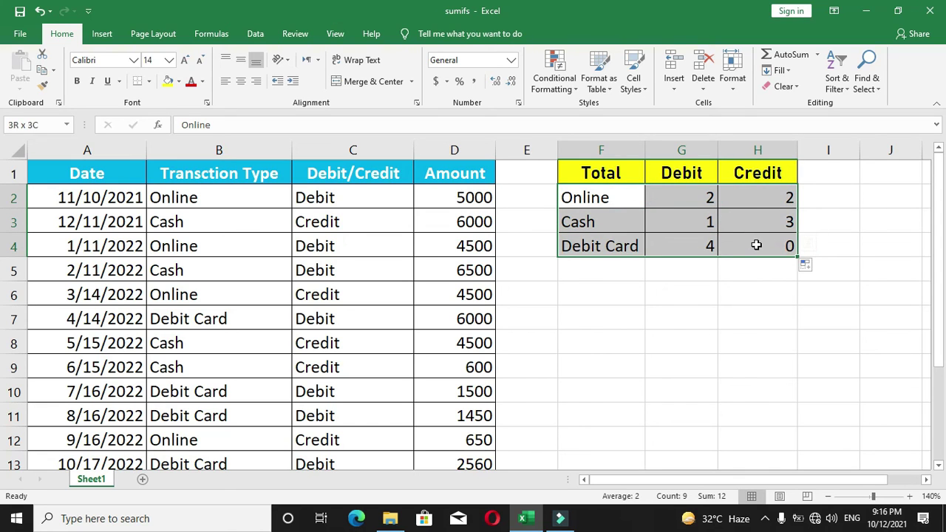
{"action": "left_click", "coordinate": [709, 210]}
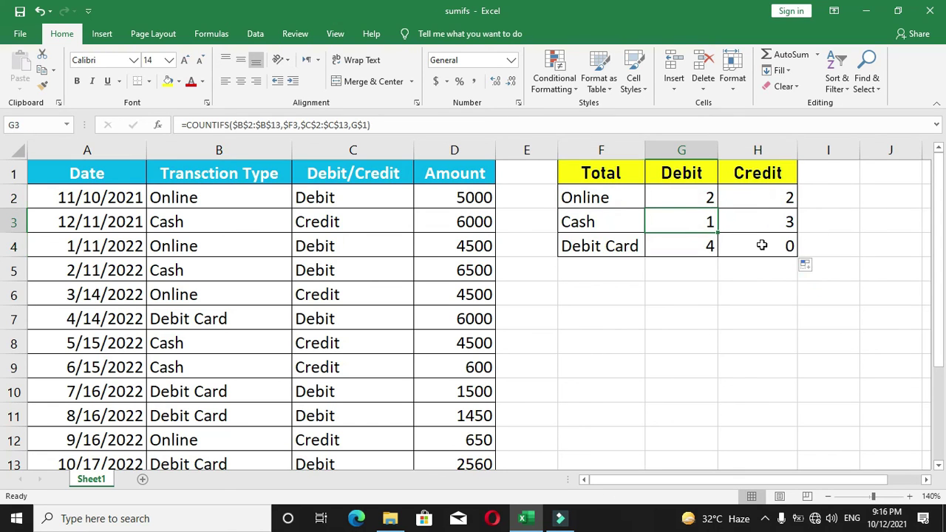
{"action": "left_click", "coordinate": [828, 289]}
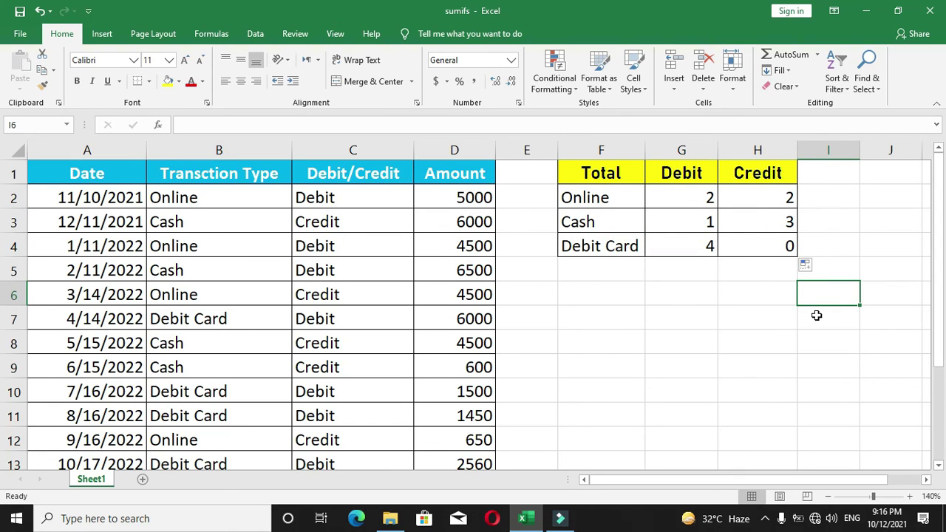